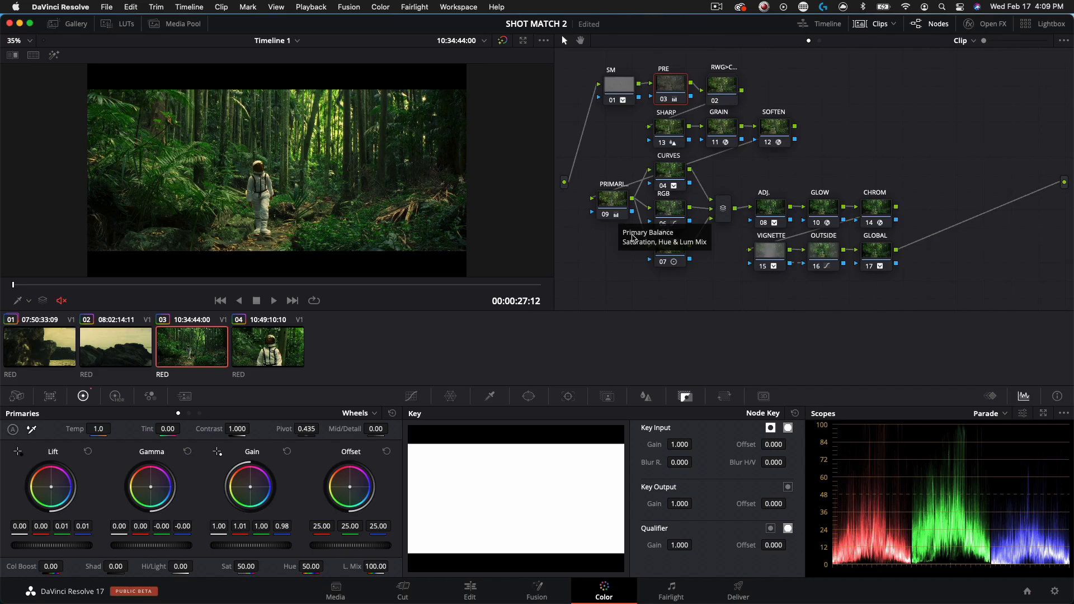
Select the SOFTEN node and compare the jungle clip with all grades bypassed and active.
{"action": "left_click", "coordinate": [784, 130]}
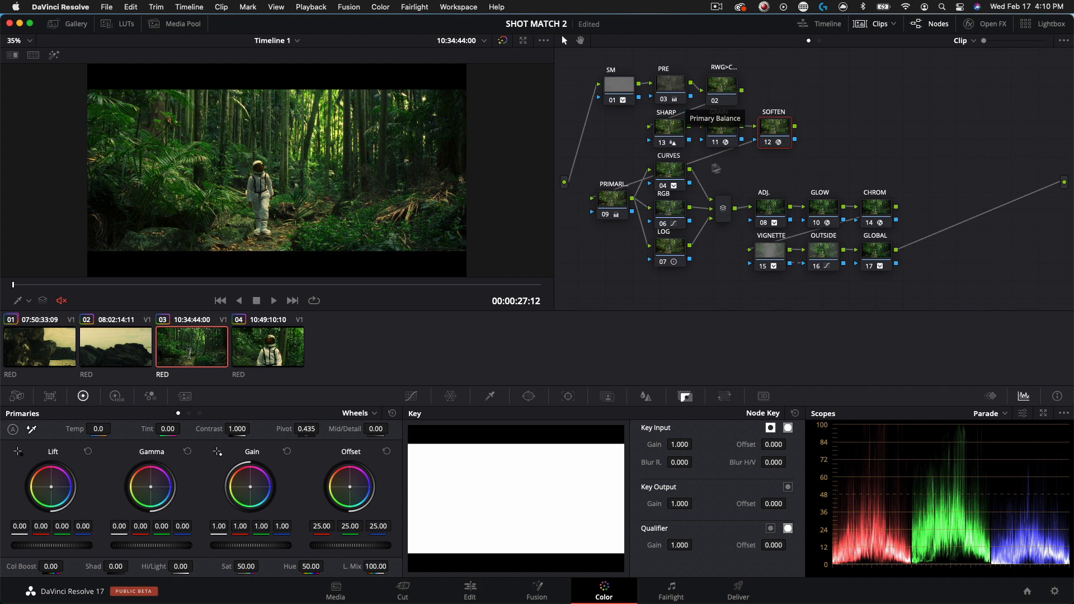
{"action": "key", "text": "shift+d"}
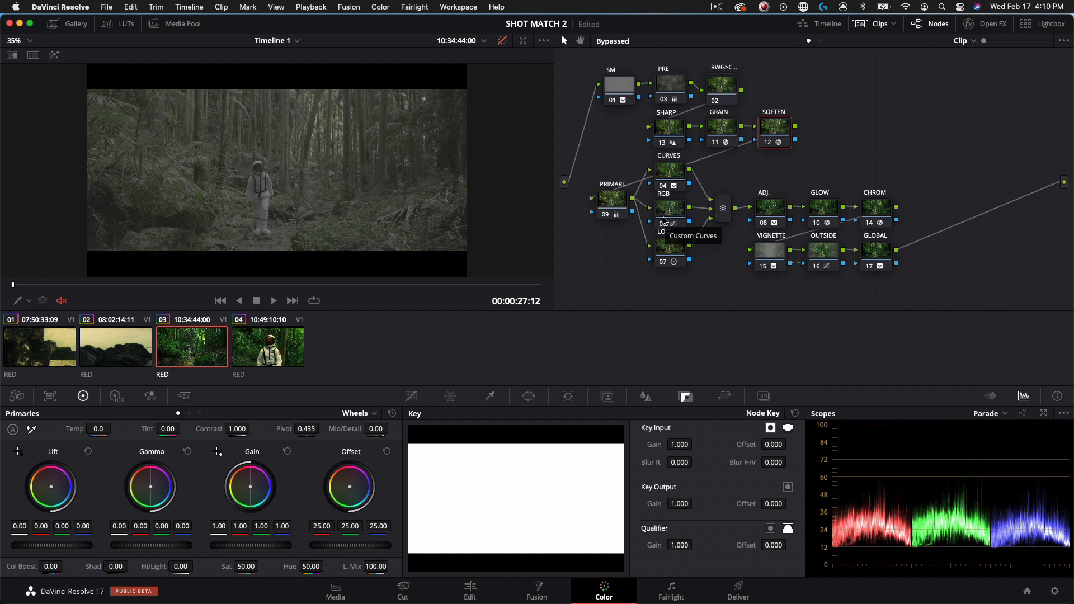
{"action": "key", "text": "shift+d"}
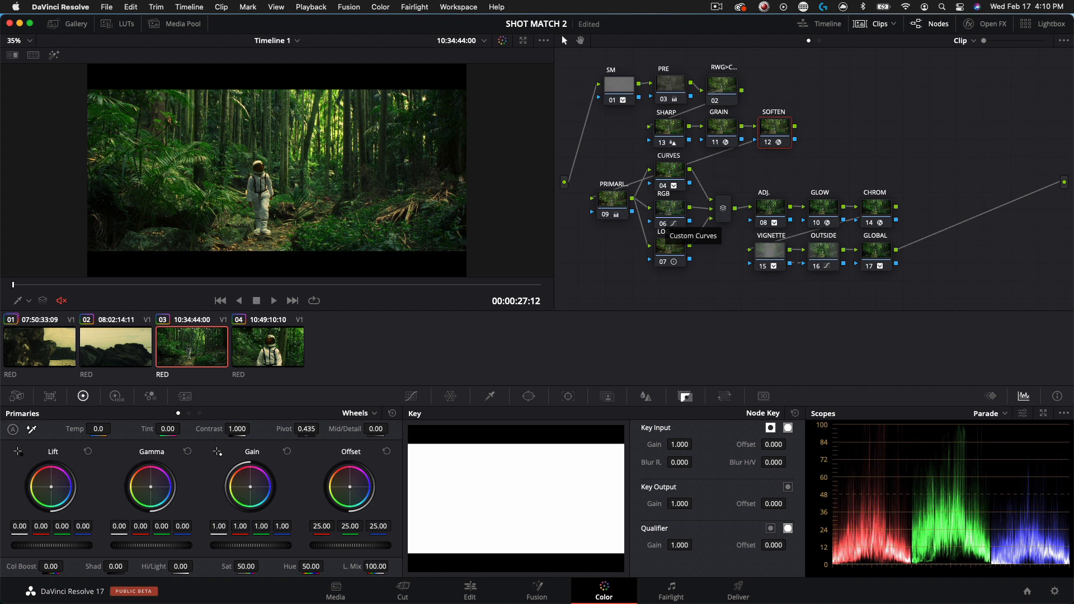
Disable every node except the RWG>CCT>709 compound node, and toggle that node off and on to compare its effect.
{"action": "left_click_drag", "start_coordinate": [940, 274], "coordinate": [616, 140]}
{"action": "key", "text": "super+d"}
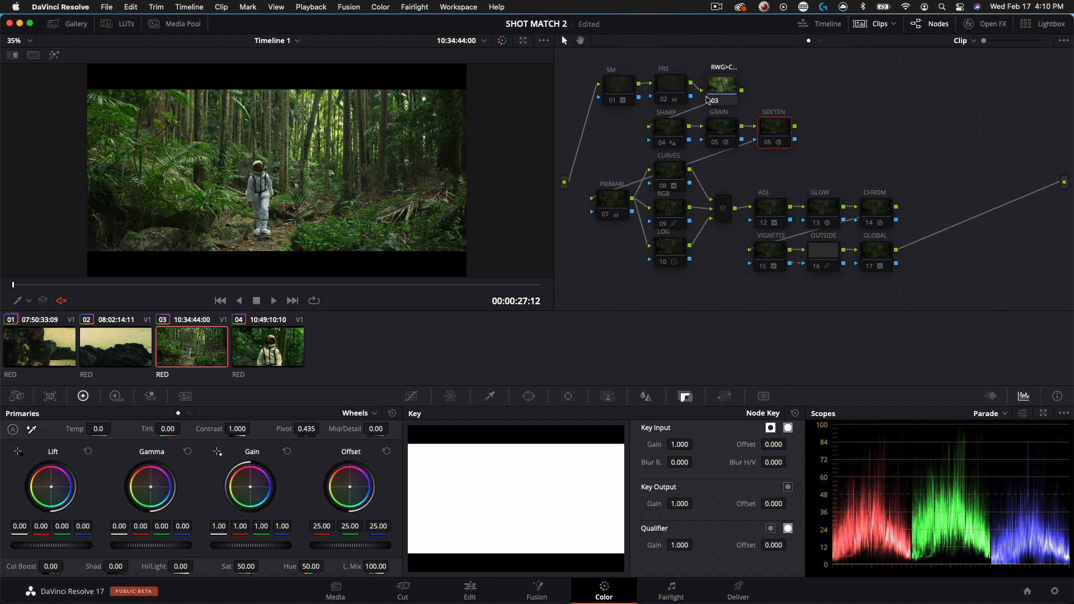
{"action": "left_click", "coordinate": [723, 93]}
{"action": "key", "text": "super+d"}
{"action": "key", "text": "super+d"}
{"action": "key", "text": "super+d"}
{"action": "key", "text": "super+d"}
Open the RWG>CCT>709 compound node and move its four nodes up in line with the graph's input.
{"action": "right_click", "coordinate": [729, 90]}
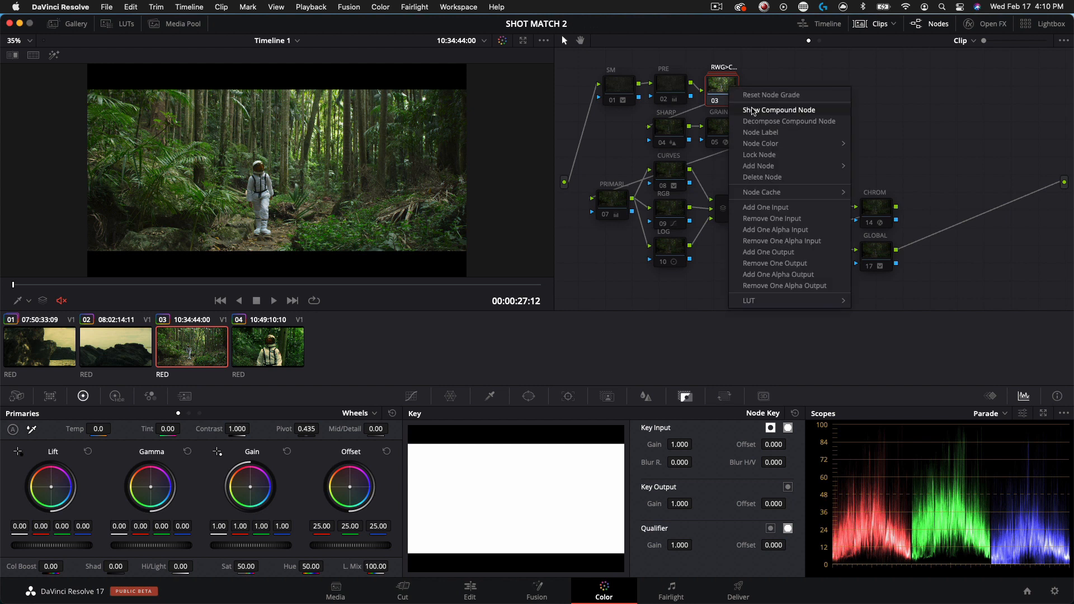
{"action": "left_click", "coordinate": [753, 110]}
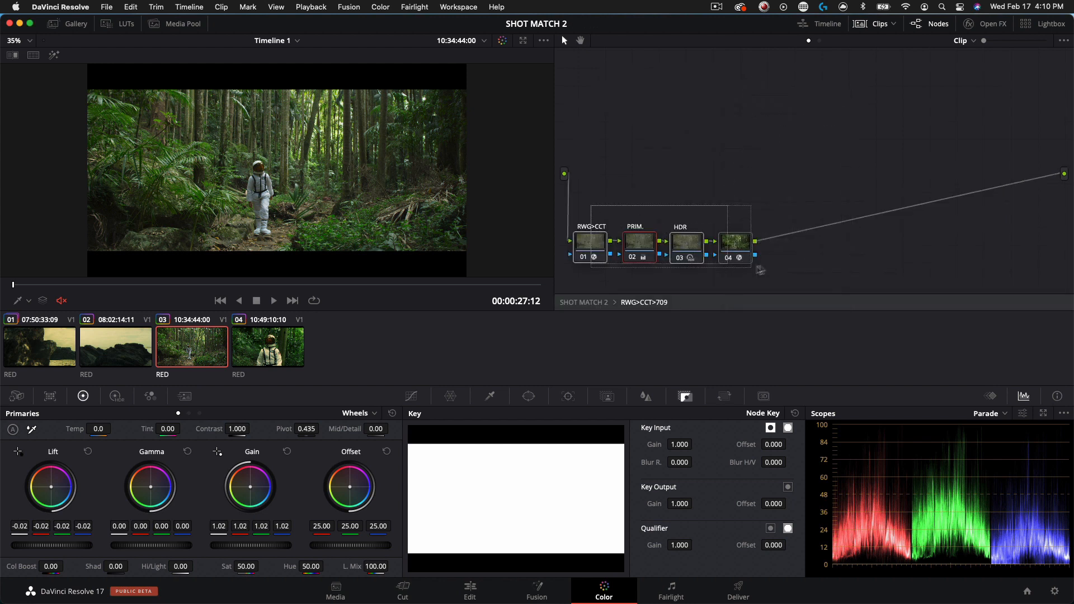
{"action": "left_click_drag", "start_coordinate": [734, 237], "coordinate": [771, 170]}
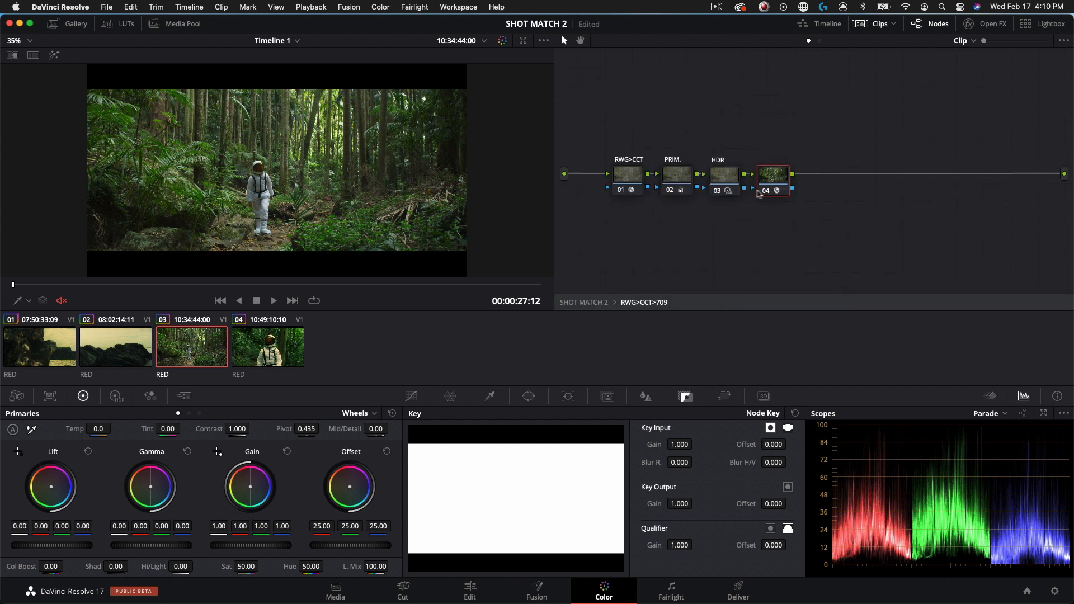
Examine the ACES Transform settings of the compound's first and last nodes.
{"action": "left_click", "coordinate": [621, 188]}
{"action": "left_click", "coordinate": [622, 189]}
{"action": "left_click", "coordinate": [980, 25]}
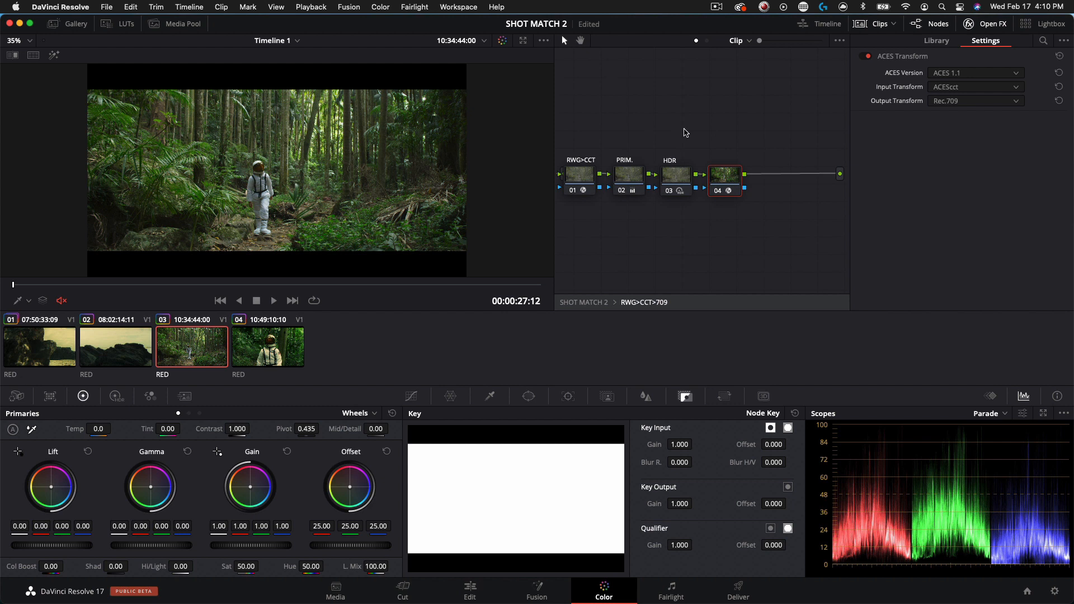
{"action": "left_click", "coordinate": [587, 173]}
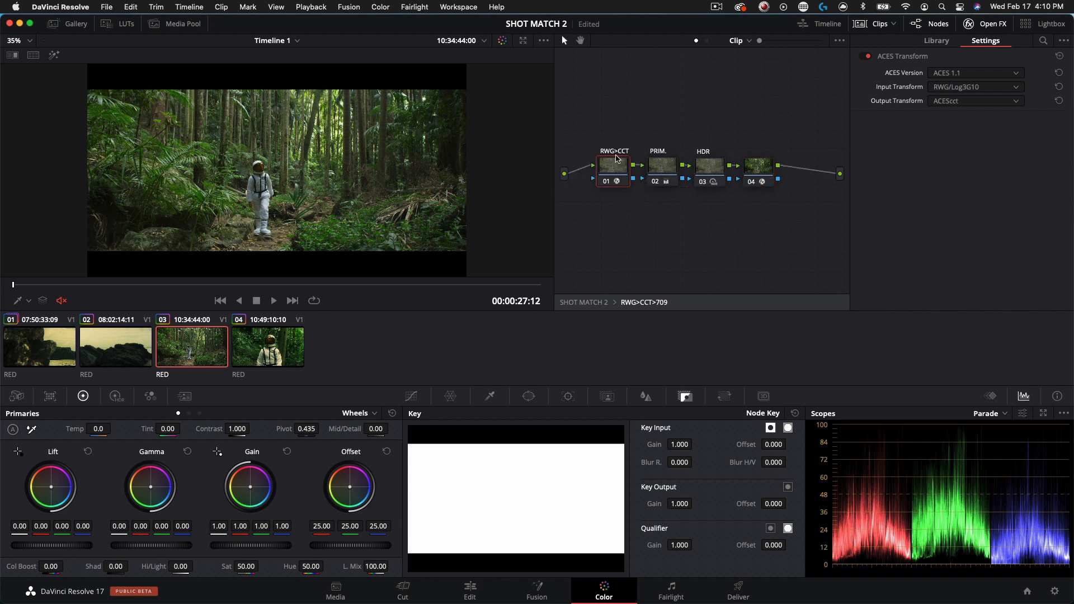
Label the compound's fourth node CCT>709.
{"action": "left_click", "coordinate": [758, 167]}
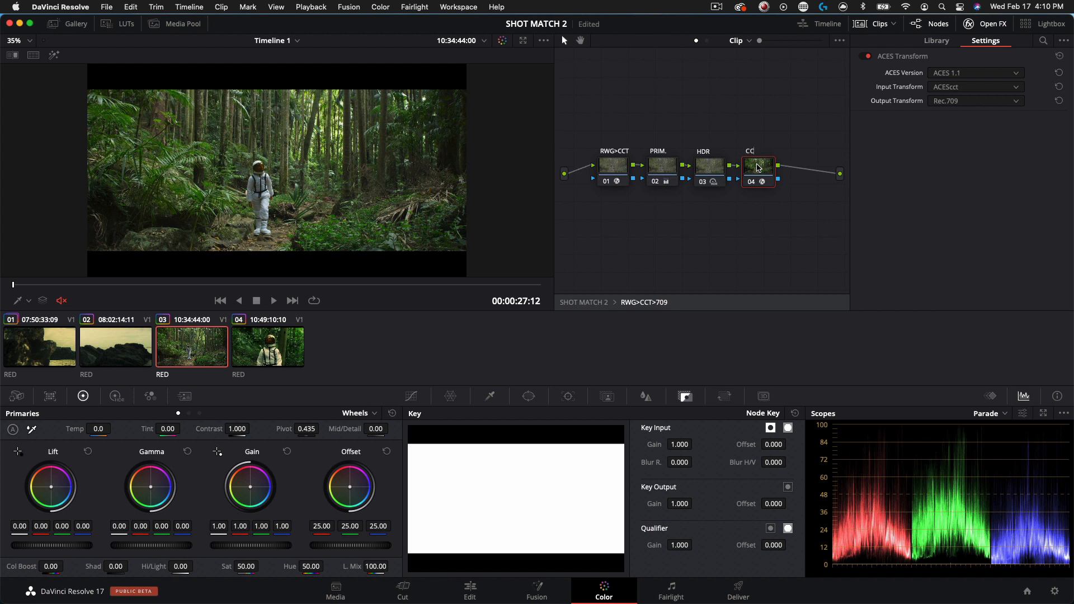
{"action": "type", "text": "9"}
{"action": "key", "text": "Return"}
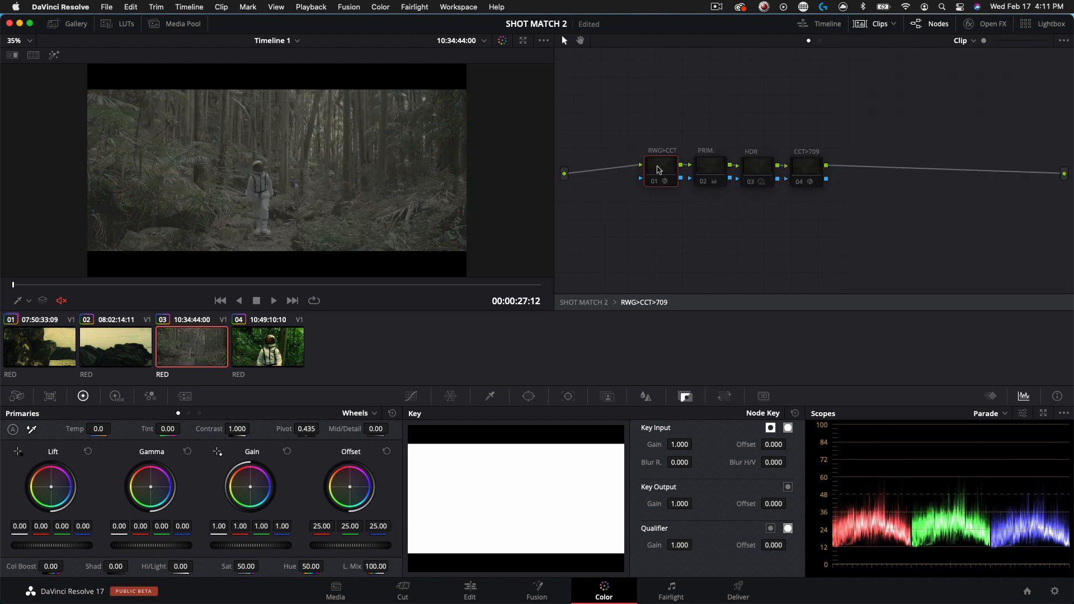
Enable the RWG>CCT and CCT>709 transform nodes, and toggle the HDR node to compare its effect.
{"action": "left_click", "coordinate": [658, 168]}
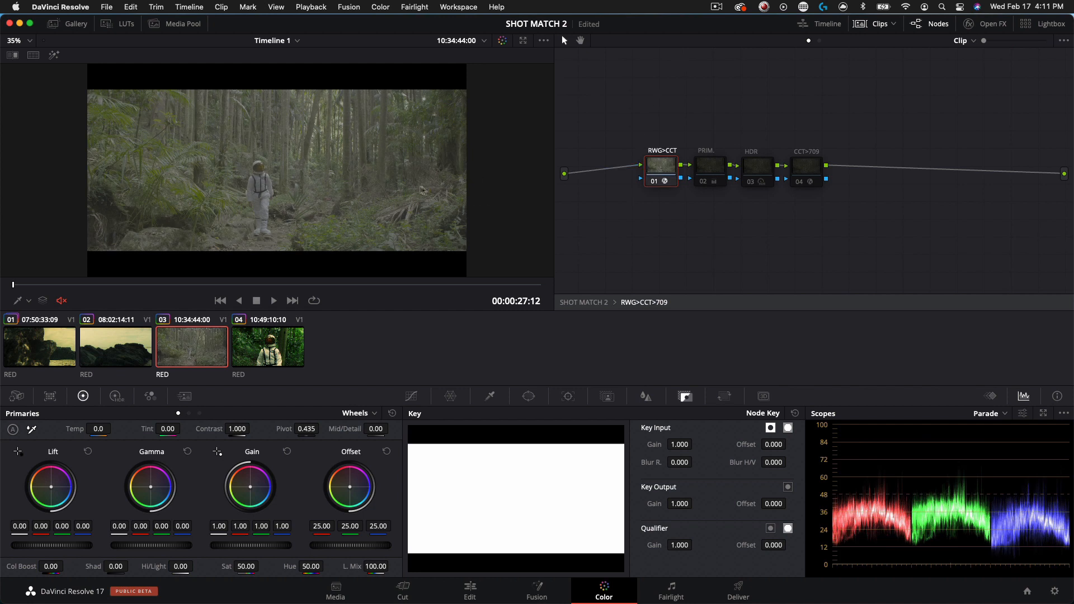
{"action": "left_click", "coordinate": [814, 166]}
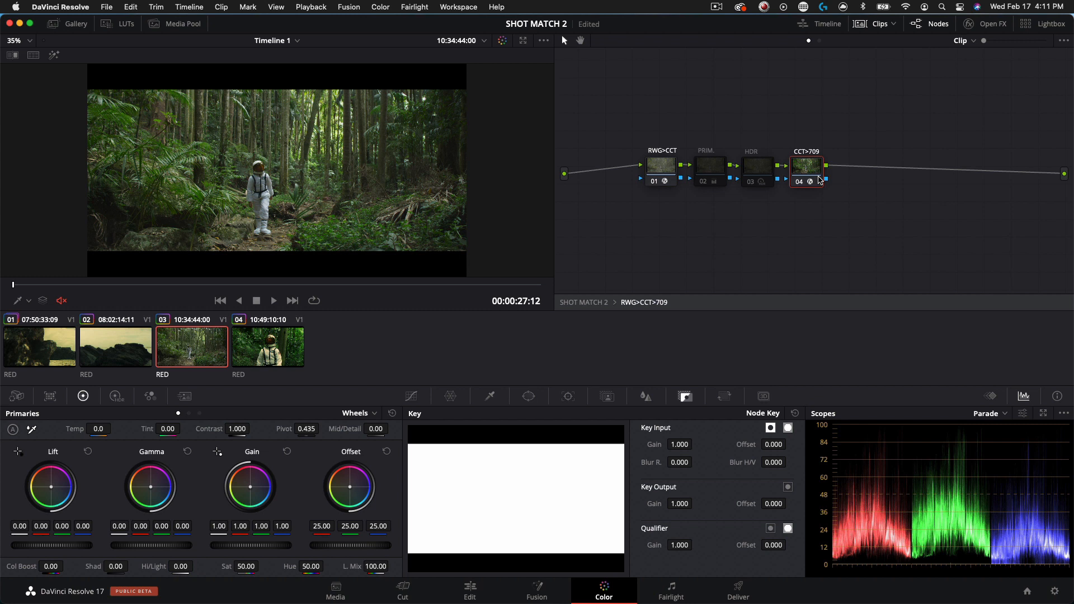
{"action": "left_click", "coordinate": [770, 172]}
{"action": "key", "text": "ctrl+d"}
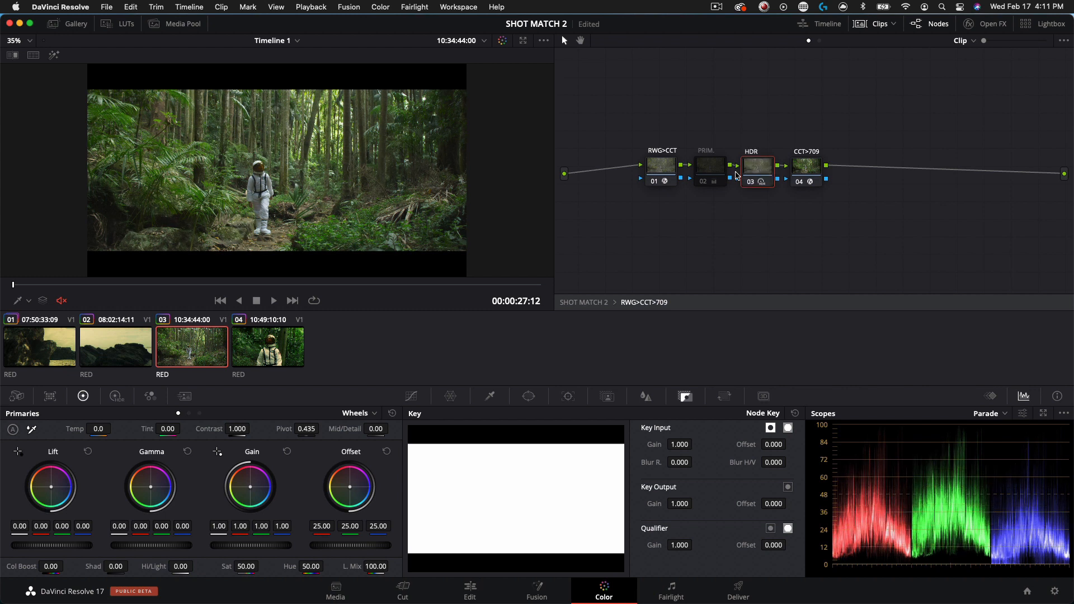
{"action": "key", "text": "super+d"}
{"action": "key", "text": "super+d"}
{"action": "key", "text": "super+d"}
{"action": "key", "text": "super+d"}
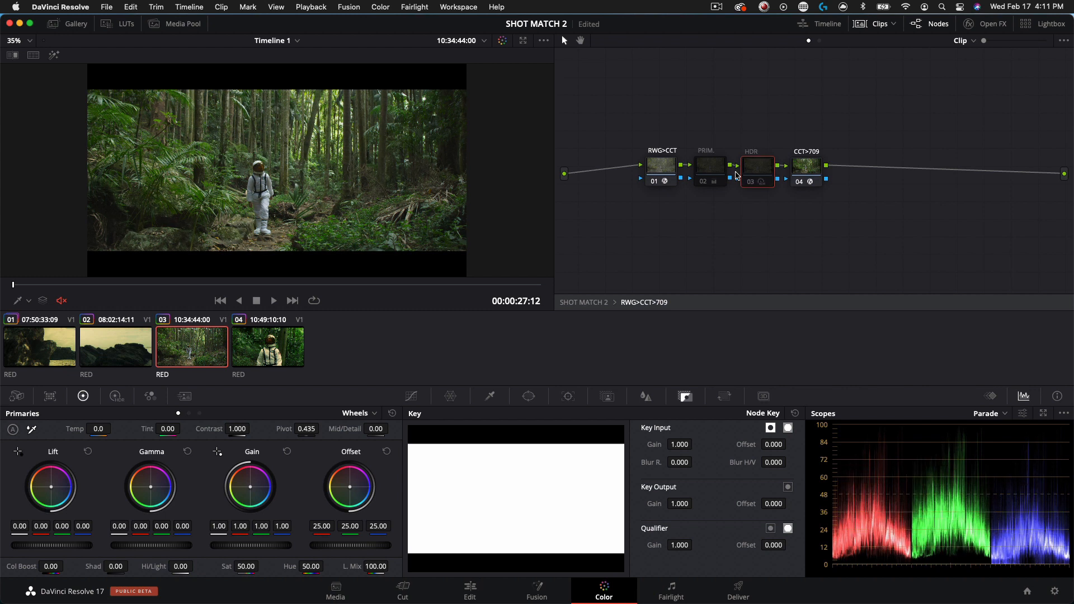
Toggle the PRIM. node to compare its effect, leave it enabled, and return to the main SHOT MATCH 2 node graph.
{"action": "left_click", "coordinate": [706, 178]}
{"action": "key", "text": "super+d"}
{"action": "key", "text": "super+d"}
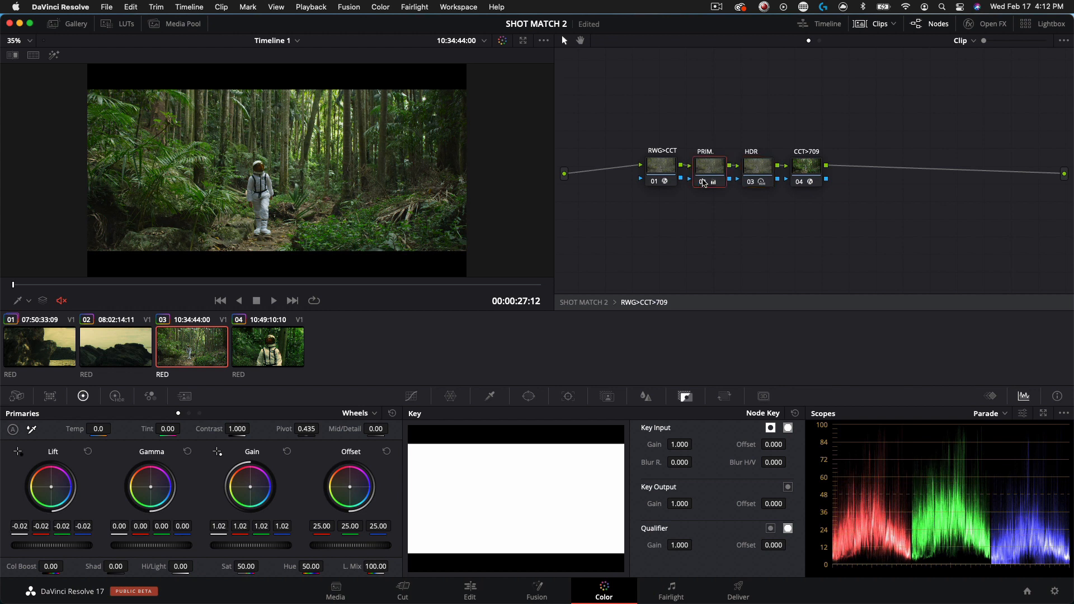
{"action": "key", "text": "super+d"}
{"action": "left_click", "coordinate": [607, 302]}
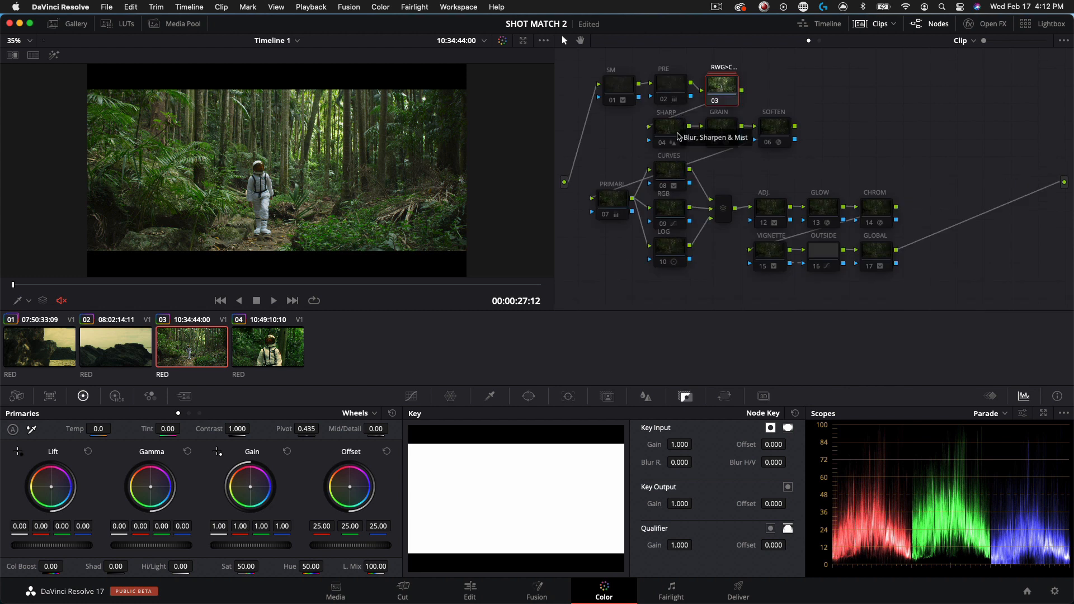
Enable the SHARP, GRAIN and SOFTEN nodes together.
{"action": "left_click_drag", "start_coordinate": [618, 128], "coordinate": [777, 134]}
{"action": "left_click", "coordinate": [721, 130]}
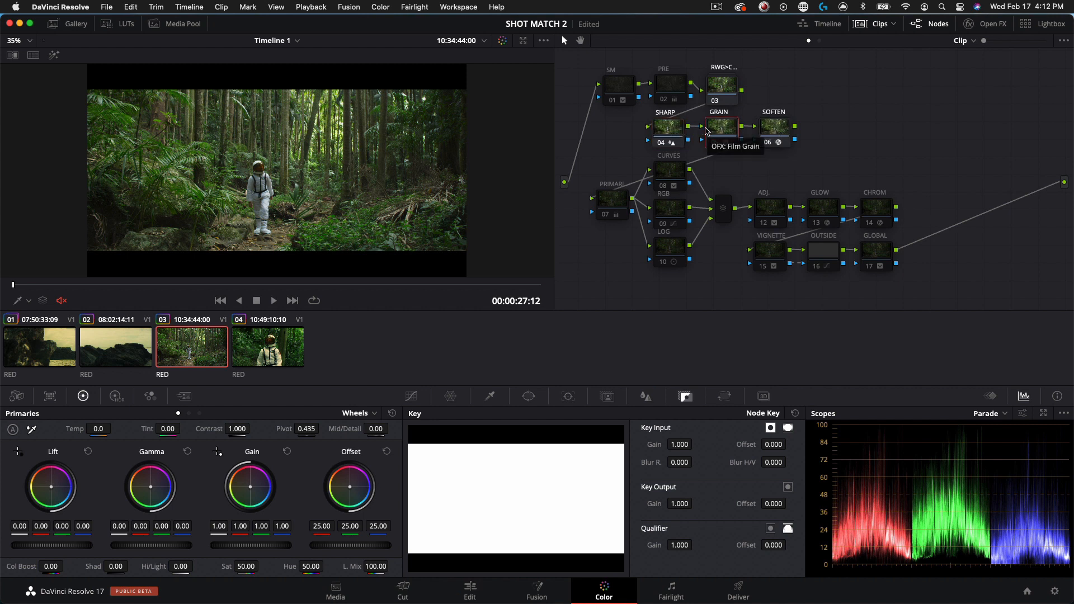
Compare the SOFTEN node off and on close up on the astronaut, and fit the image to the viewer again.
{"action": "scroll", "coordinate": [330, 193], "scroll_direction": "up", "scroll_amount": 8}
{"action": "left_click", "coordinate": [766, 136]}
{"action": "key", "text": "ctrl+d"}
{"action": "key", "text": "ctrl+d"}
{"action": "key", "text": "ctrl+d"}
{"action": "key", "text": "ctrl+d"}
{"action": "scroll", "coordinate": [253, 171], "scroll_direction": "down", "scroll_amount": 8}
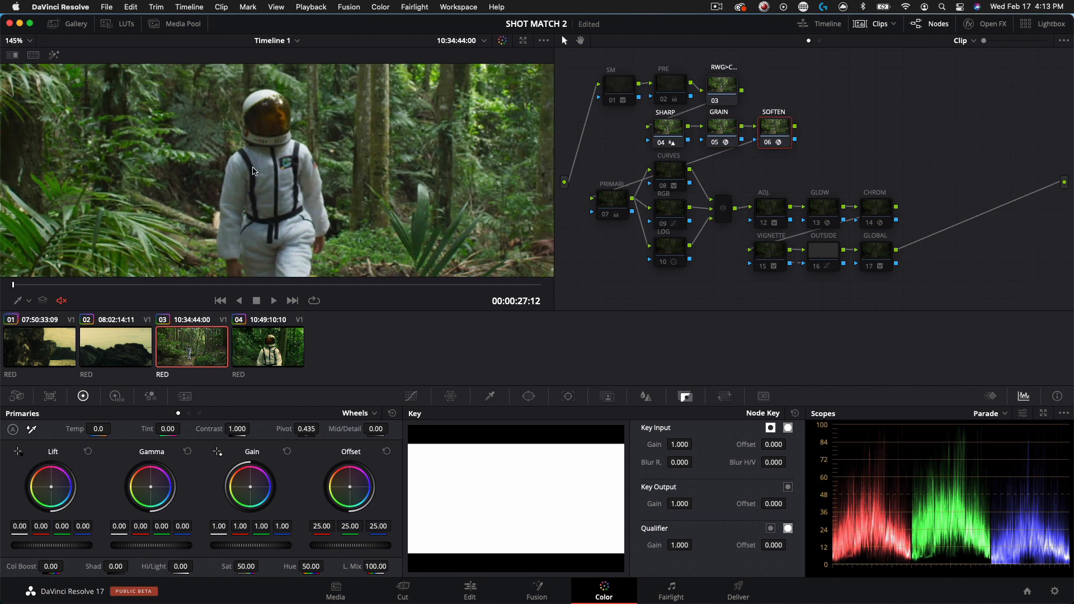
{"action": "scroll", "coordinate": [253, 171], "scroll_direction": "down", "scroll_amount": 2}
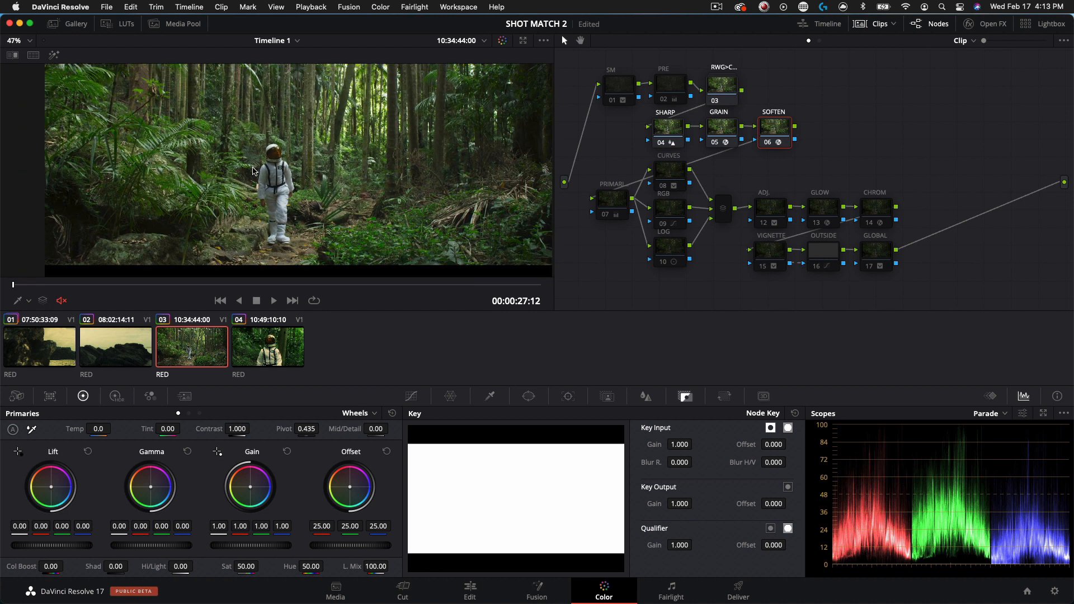
{"action": "right_click", "coordinate": [241, 180]}
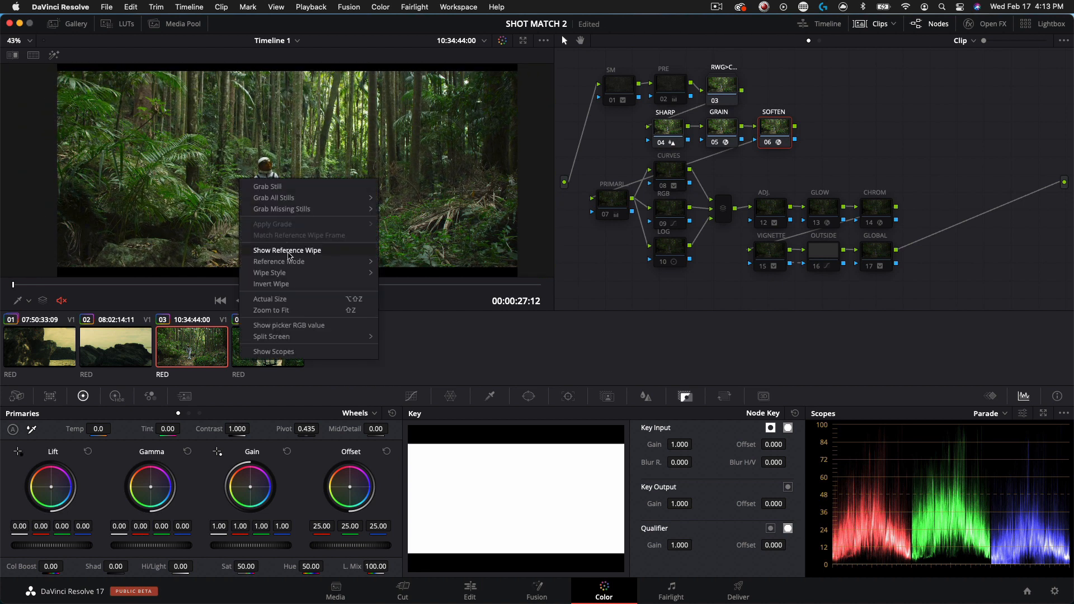
{"action": "left_click", "coordinate": [273, 310]}
Enable the PRE and PRIMARIES nodes, toggling PRIMARIES off and on to compare its effect.
{"action": "left_click", "coordinate": [666, 98]}
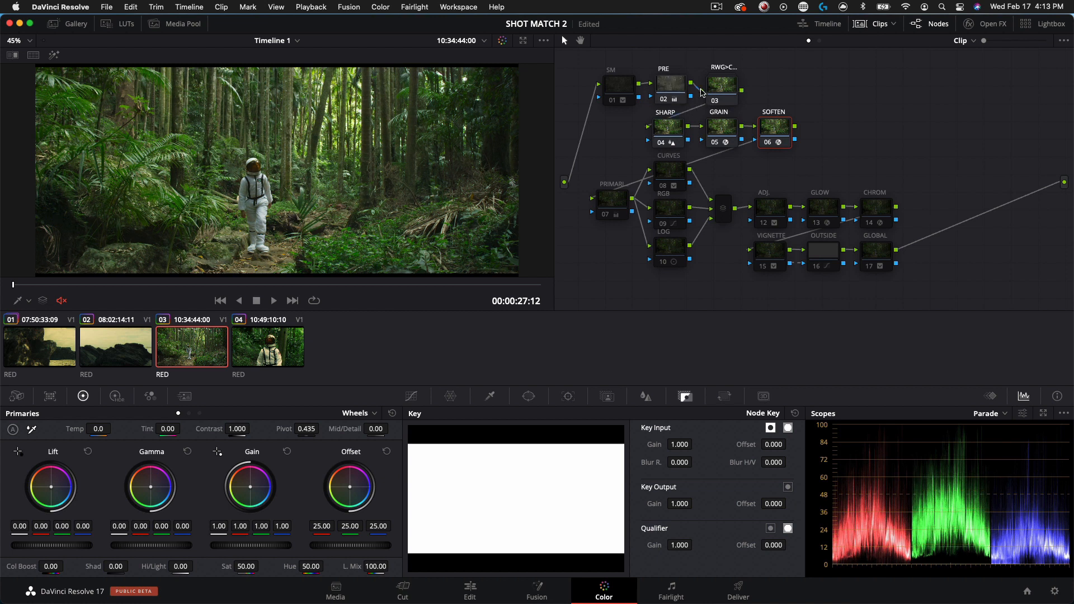
{"action": "left_click", "coordinate": [676, 80]}
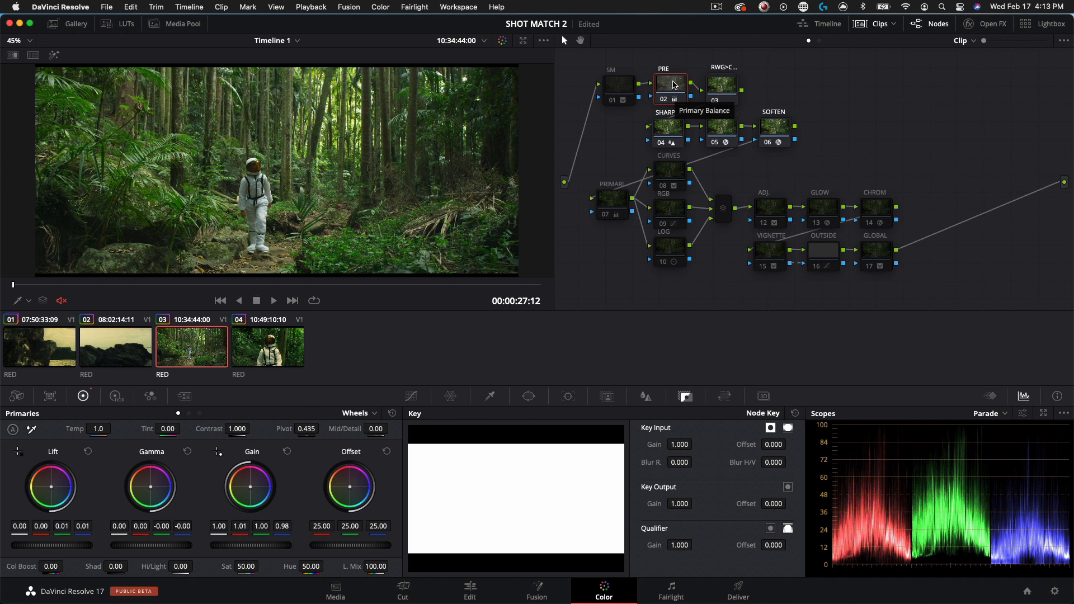
{"action": "left_click", "coordinate": [616, 200]}
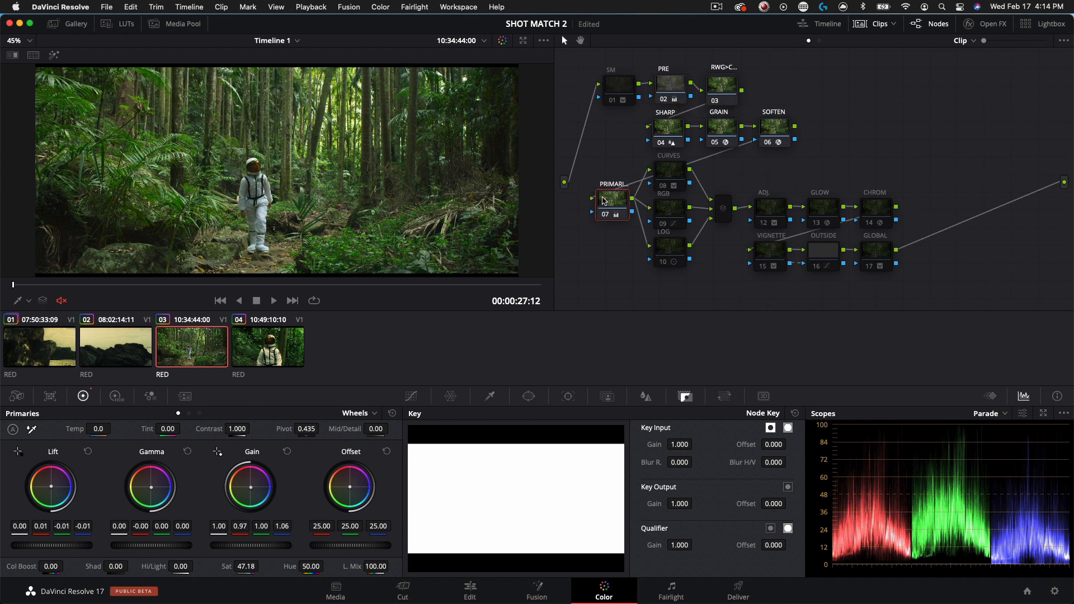
{"action": "key", "text": "super+d"}
{"action": "key", "text": "super+d"}
{"action": "key", "text": "super+d"}
{"action": "key", "text": "super+d"}
{"action": "key", "text": "super+d"}
{"action": "key", "text": "super+d"}
{"action": "left_click_drag", "start_coordinate": [614, 209], "coordinate": [615, 209]}
Enable the CURVES node and show its Hue Vs Lum curve and Color Warper adjustments.
{"action": "left_click", "coordinate": [673, 176]}
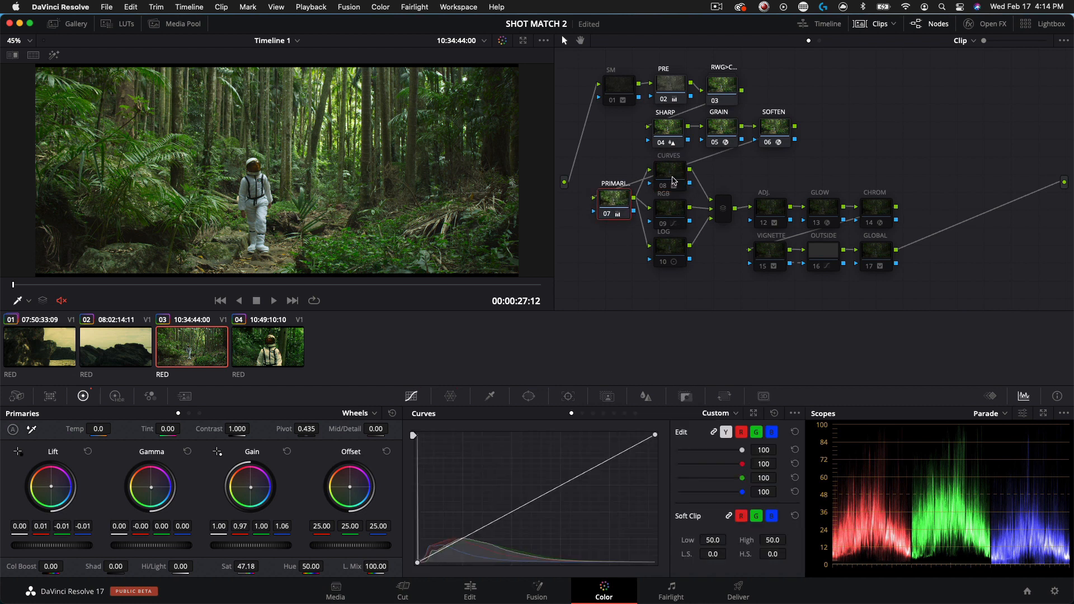
{"action": "key", "text": "super+d"}
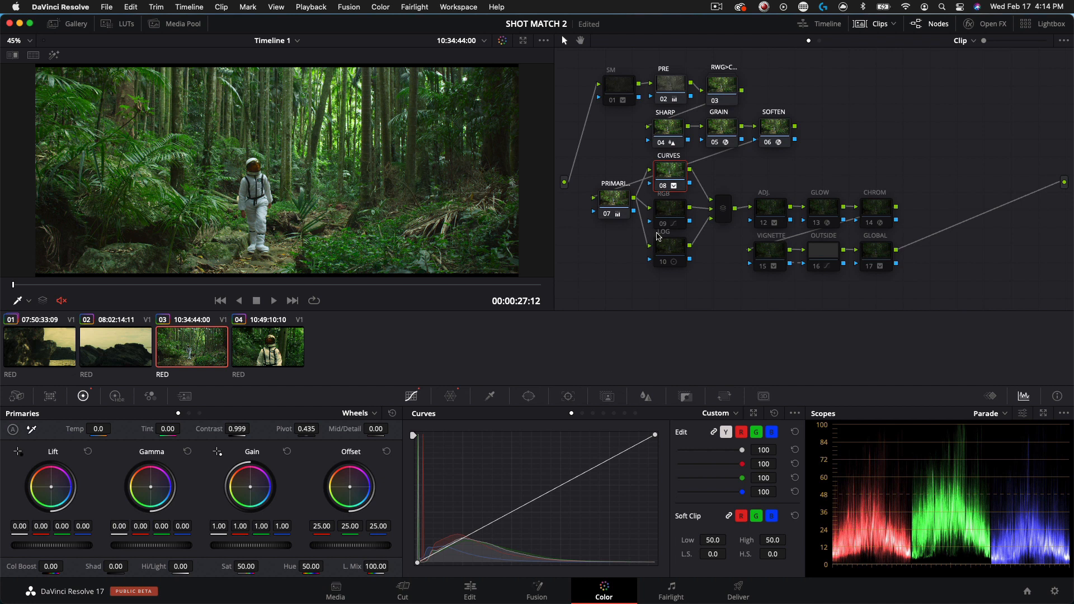
{"action": "left_click", "coordinate": [593, 413]}
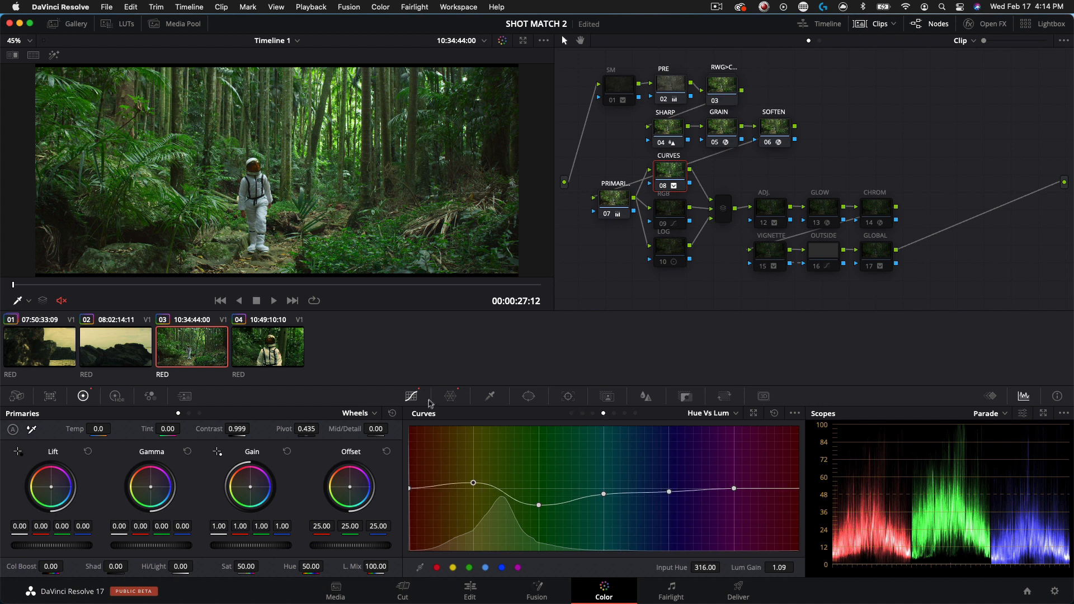
{"action": "left_click", "coordinate": [451, 396]}
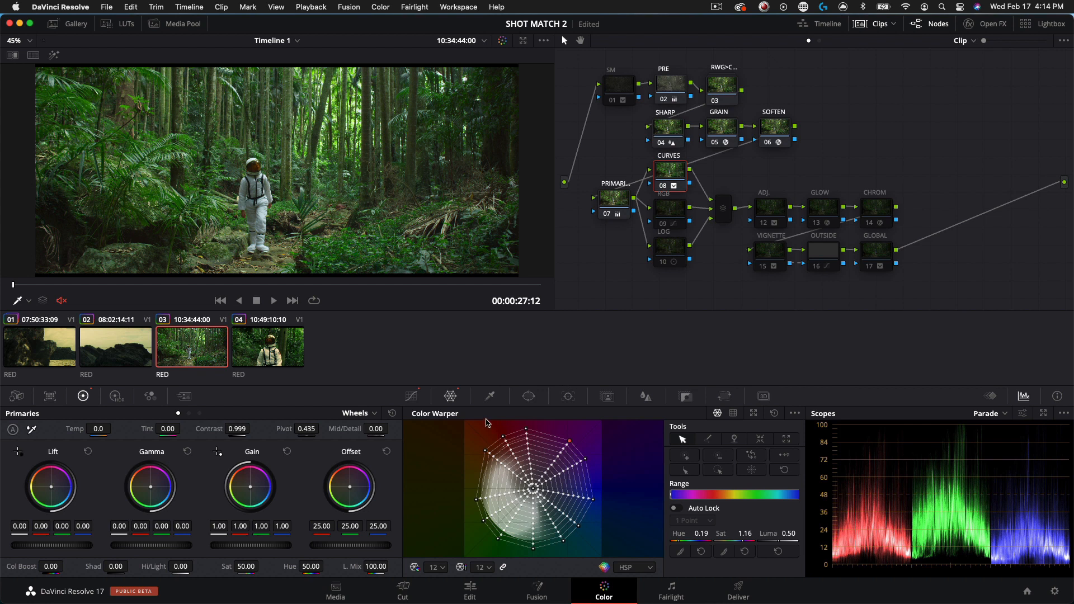
Enable the RGB node and show its custom curves.
{"action": "left_click", "coordinate": [677, 220]}
{"action": "key", "text": "super+d"}
{"action": "left_click", "coordinate": [412, 396]}
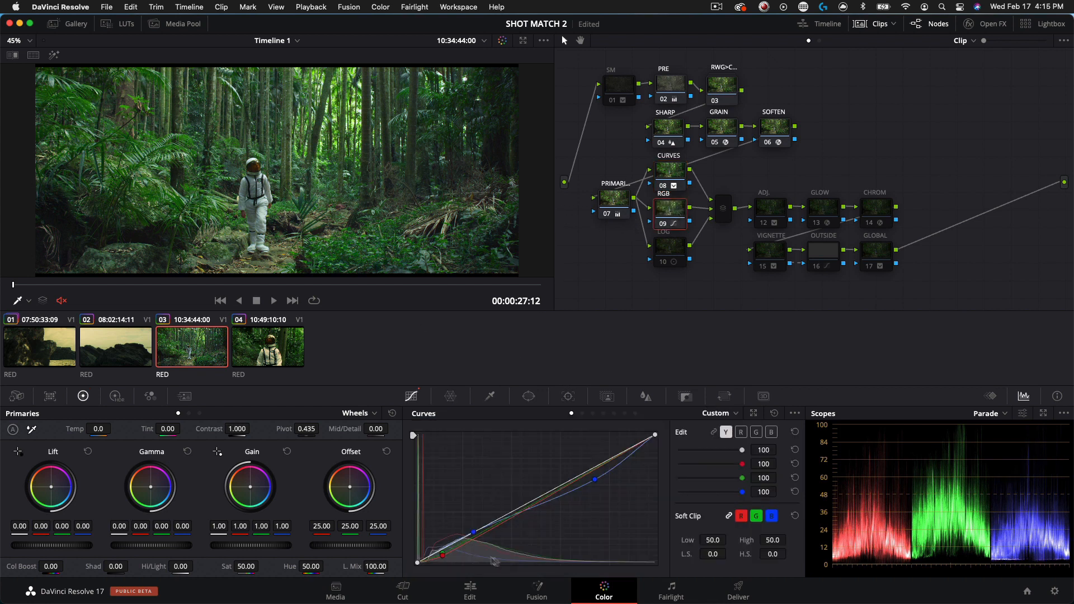
Enable the LOG node and toggle it off and on to compare its effect.
{"action": "left_click", "coordinate": [680, 249]}
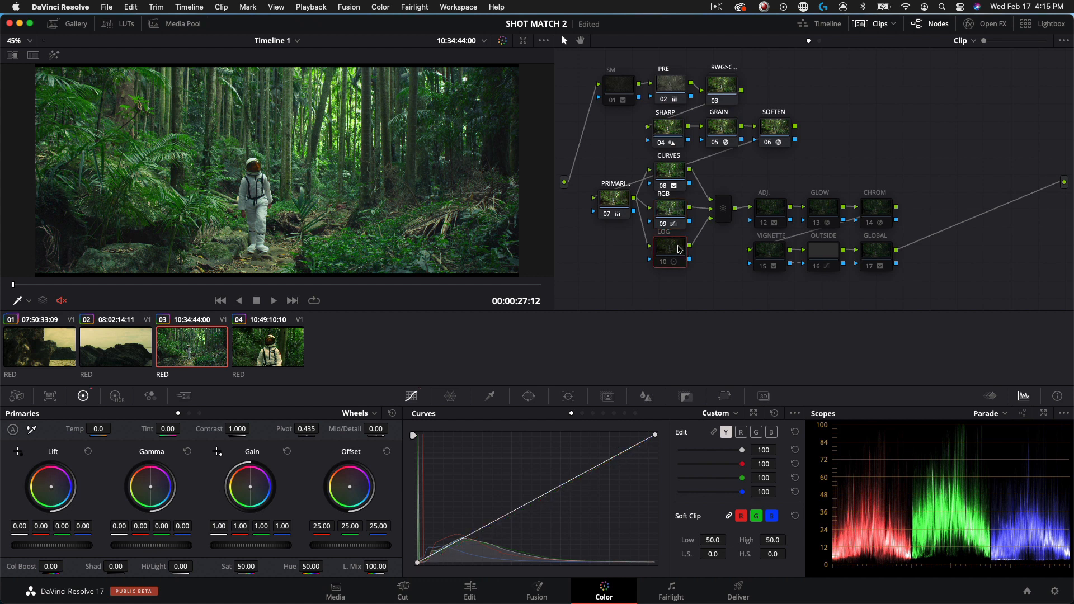
{"action": "key", "text": "super+d"}
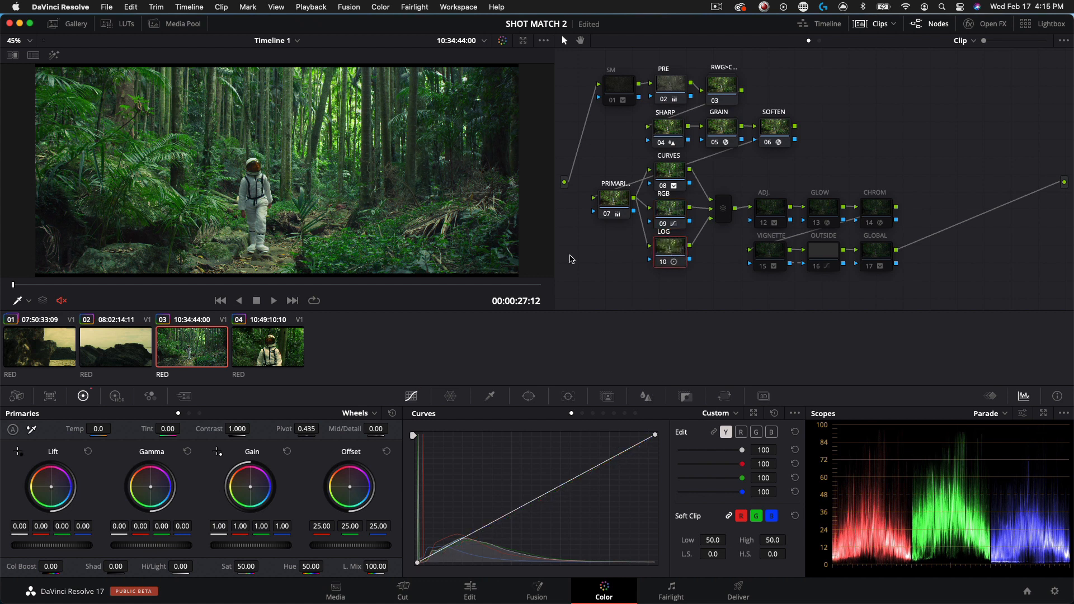
{"action": "key", "text": "super+d"}
{"action": "key", "text": "super+d"}
Enable the ADJ. node and the mixer node feeding it, toggling ADJ. to compare its effect.
{"action": "left_click", "coordinate": [771, 209]}
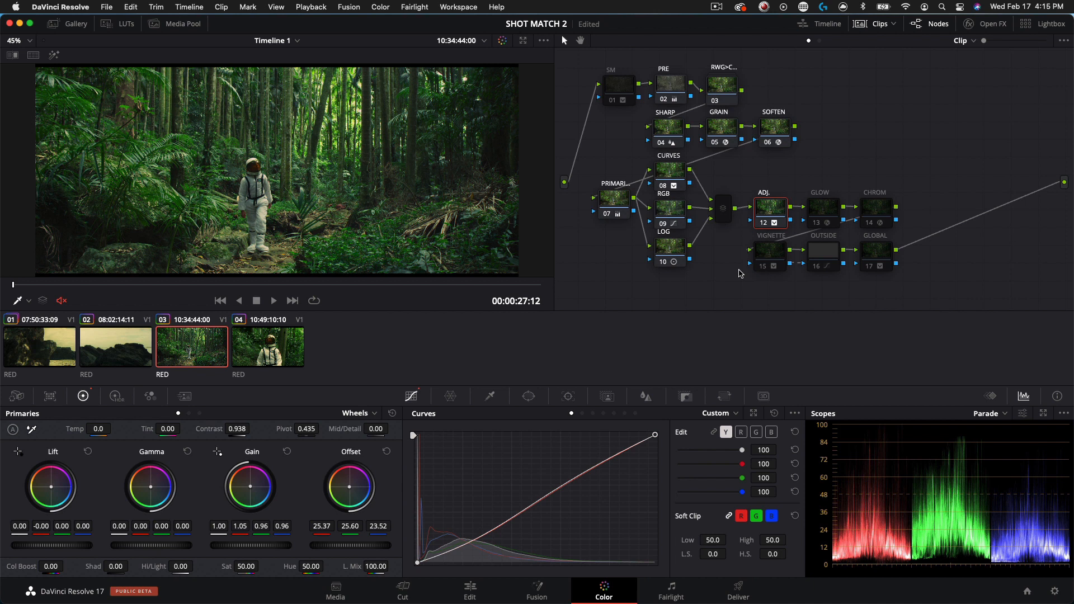
{"action": "key", "text": "super+d"}
{"action": "key", "text": "super+d"}
{"action": "key", "text": "ctrl+d"}
{"action": "key", "text": "ctrl+d"}
Turn on Editable Splines for the ADJ. node's custom curve.
{"action": "left_click", "coordinate": [795, 413]}
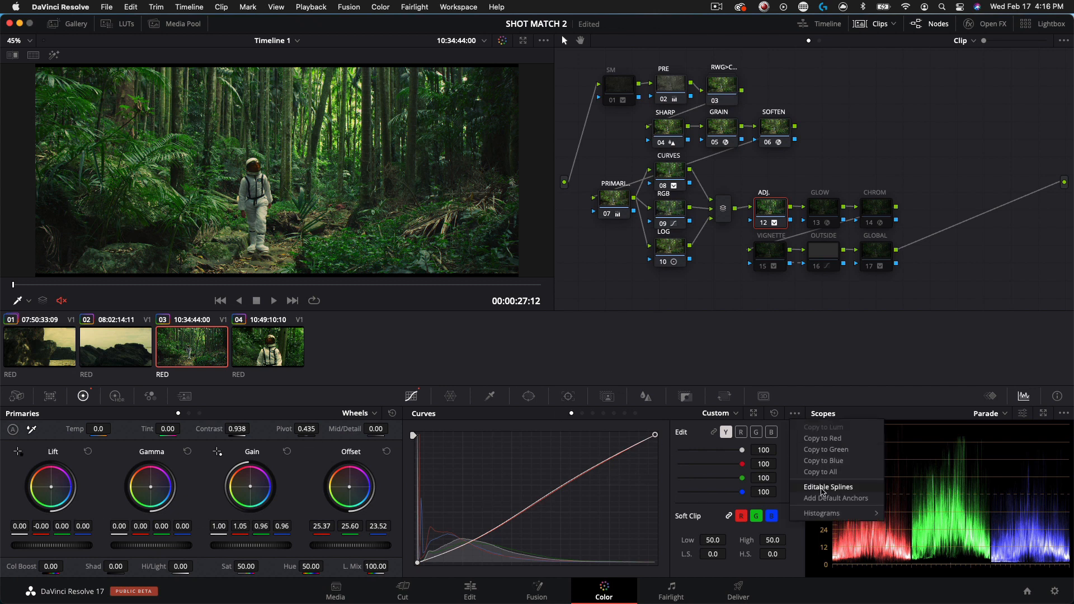
{"action": "left_click", "coordinate": [824, 493]}
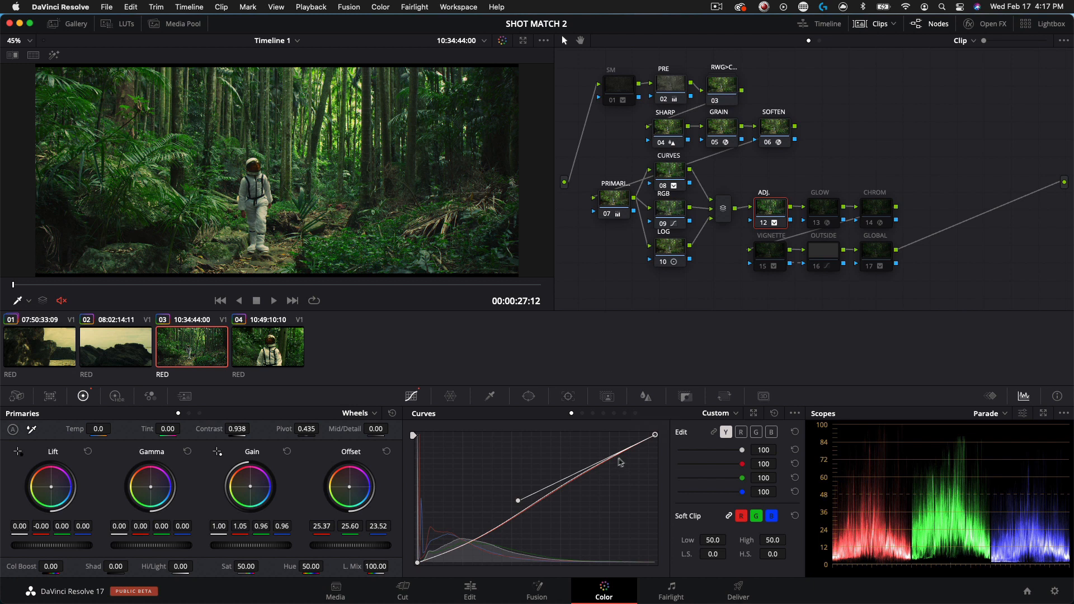
Enable the GLOW node and toggle it off and on to compare its effect on the image.
{"action": "left_click", "coordinate": [824, 208]}
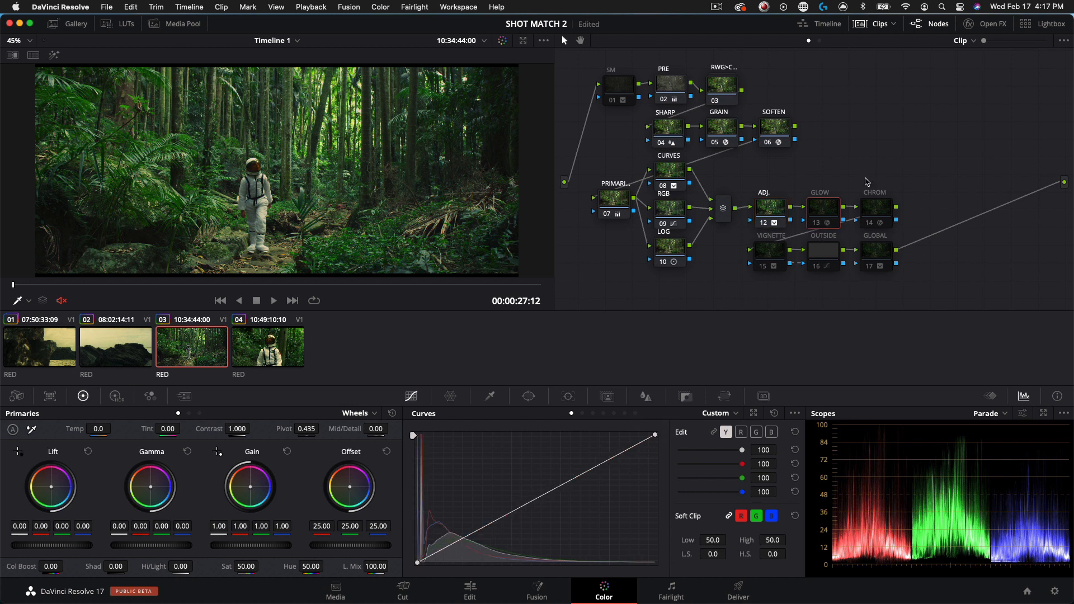
{"action": "key", "text": "super+d"}
{"action": "key", "text": "super+d"}
{"action": "key", "text": "super+d"}
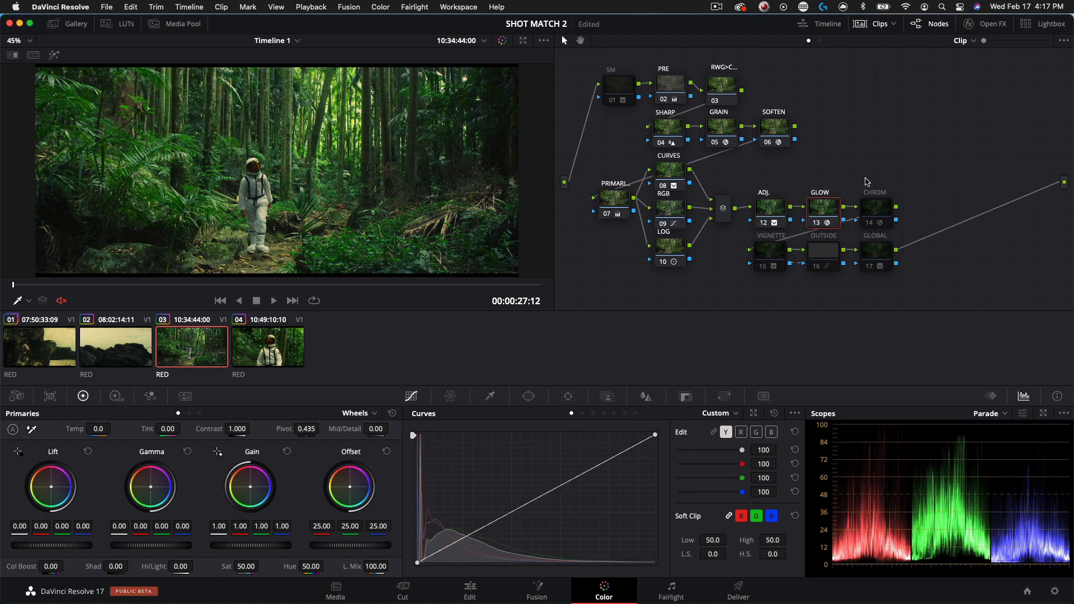
{"action": "key", "text": "super+d"}
{"action": "key", "text": "super+d"}
{"action": "key", "text": "super+d"}
{"action": "key", "text": "super+d"}
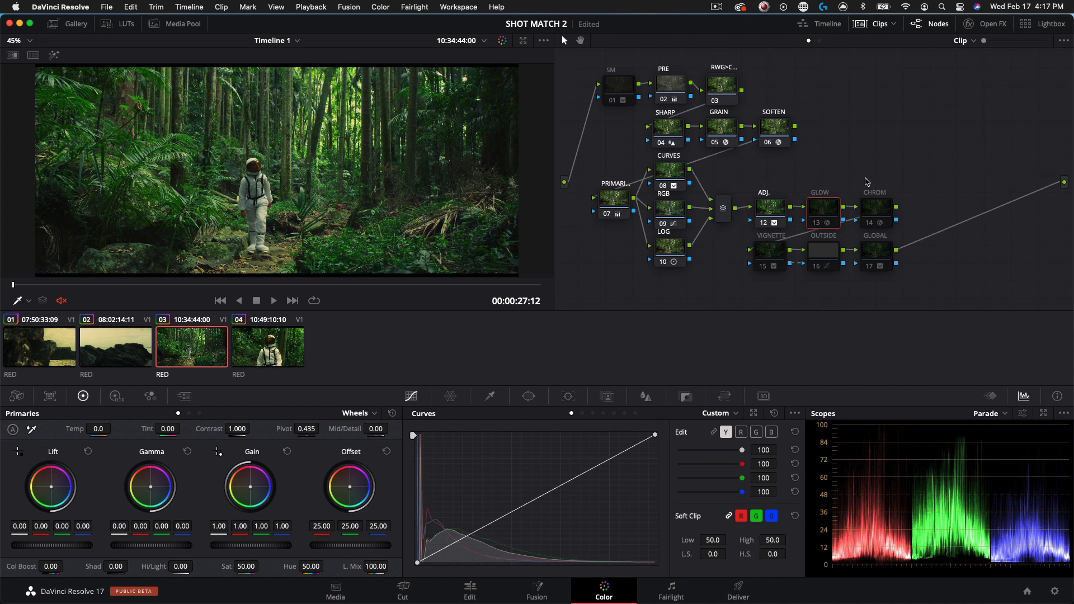
{"action": "key", "text": "super+d"}
{"action": "key", "text": "super+d"}
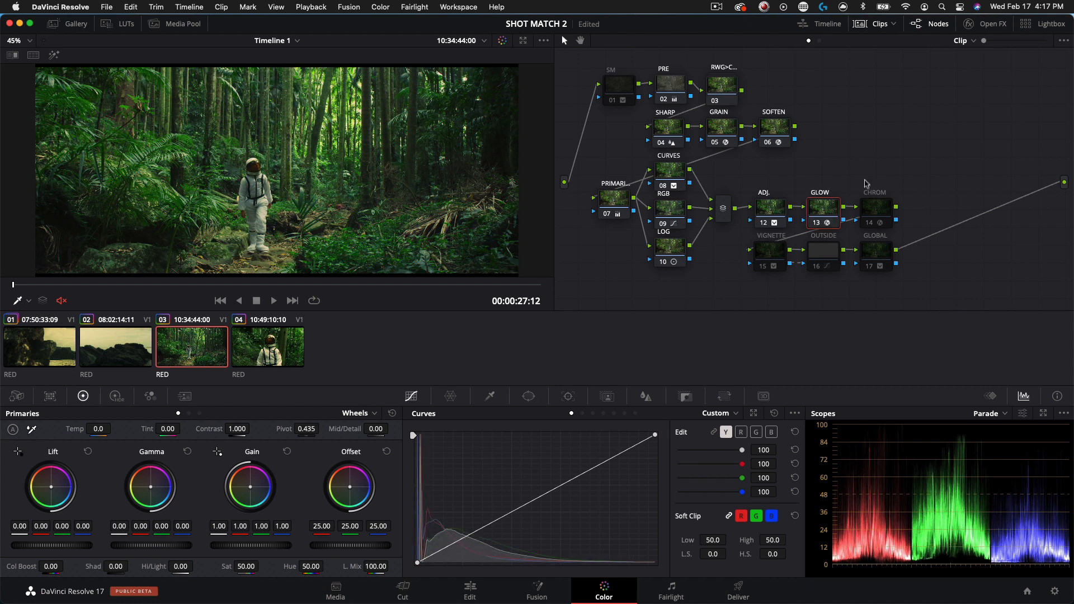
Examine the GLOW node's effect settings, including its composite type options and Global Blend amount.
{"action": "left_click", "coordinate": [980, 24]}
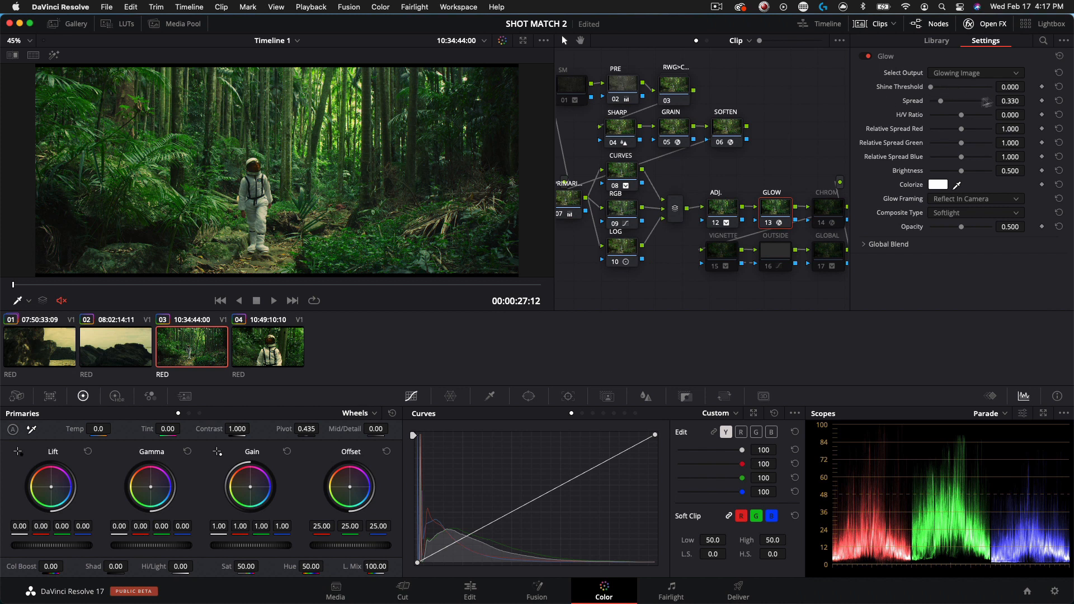
{"action": "left_click", "coordinate": [953, 212]}
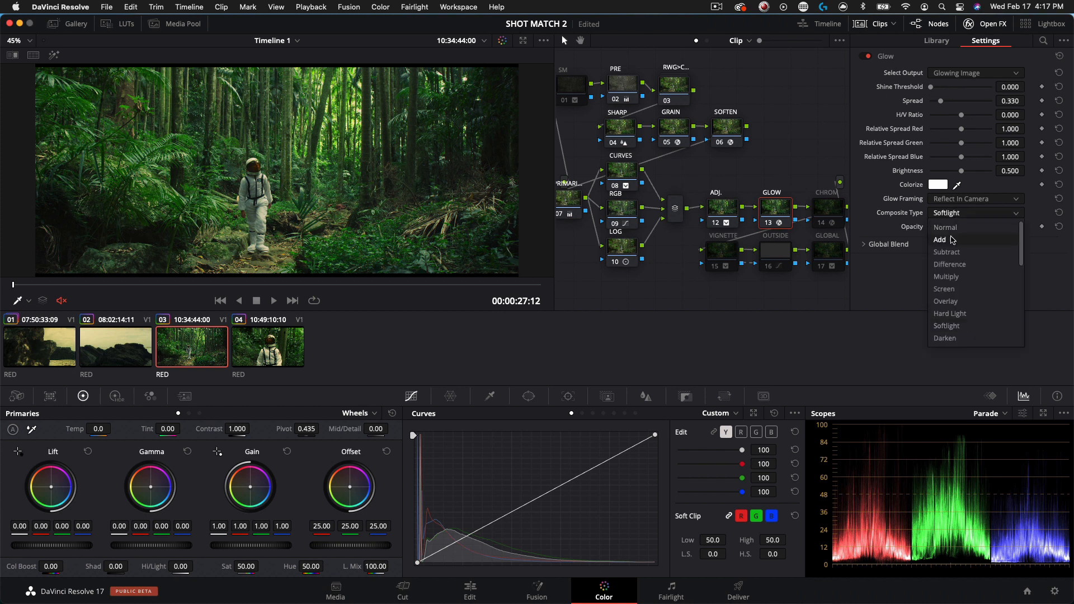
{"action": "left_click", "coordinate": [954, 239]}
{"action": "left_click", "coordinate": [934, 215]}
{"action": "left_click", "coordinate": [963, 312]}
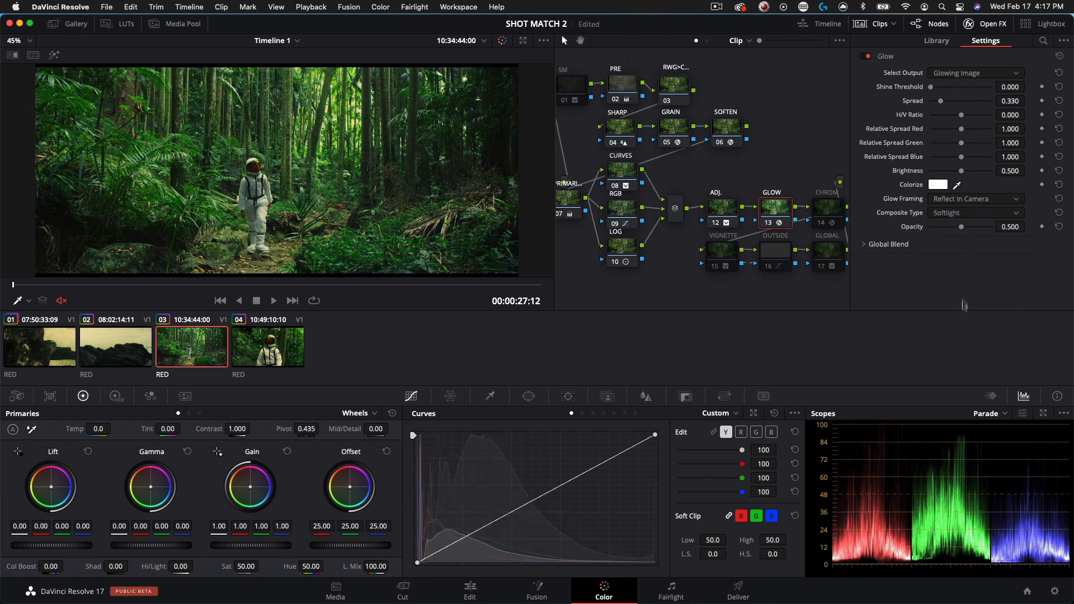
{"action": "left_click", "coordinate": [955, 246]}
{"action": "mouse_move", "coordinate": [961, 259]}
{"action": "left_mouse_down"}
{"action": "mouse_move", "coordinate": [977, 259]}
{"action": "mouse_move", "coordinate": [951, 263]}
{"action": "mouse_move", "coordinate": [962, 266]}
{"action": "left_mouse_up"}
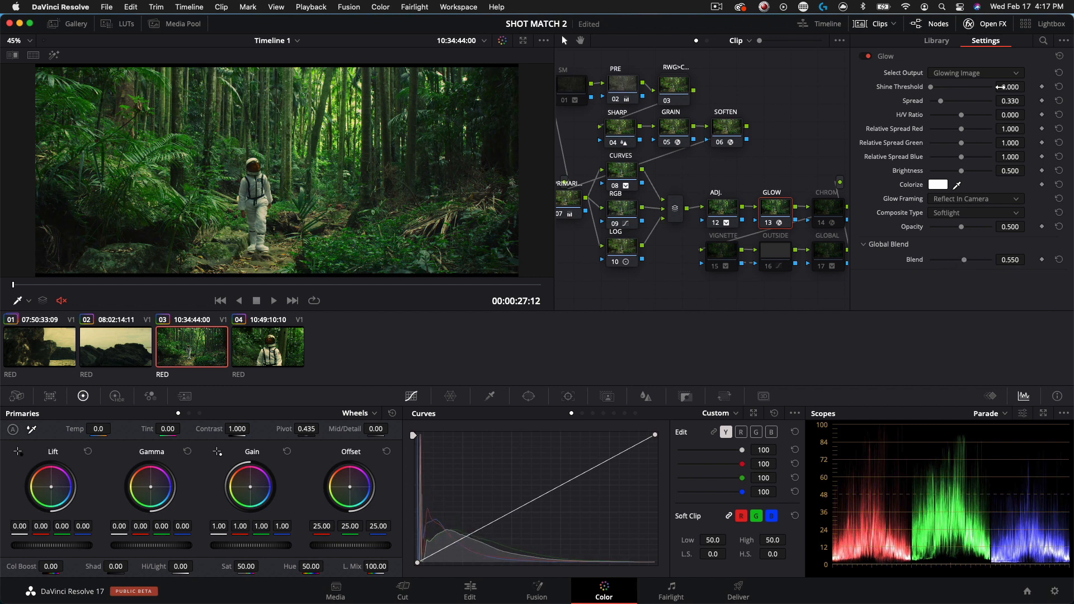
{"action": "left_click", "coordinate": [970, 23]}
Enable the CHROM node, toggle it to compare, and examine its effect on the astronaut up close.
{"action": "left_click", "coordinate": [879, 206]}
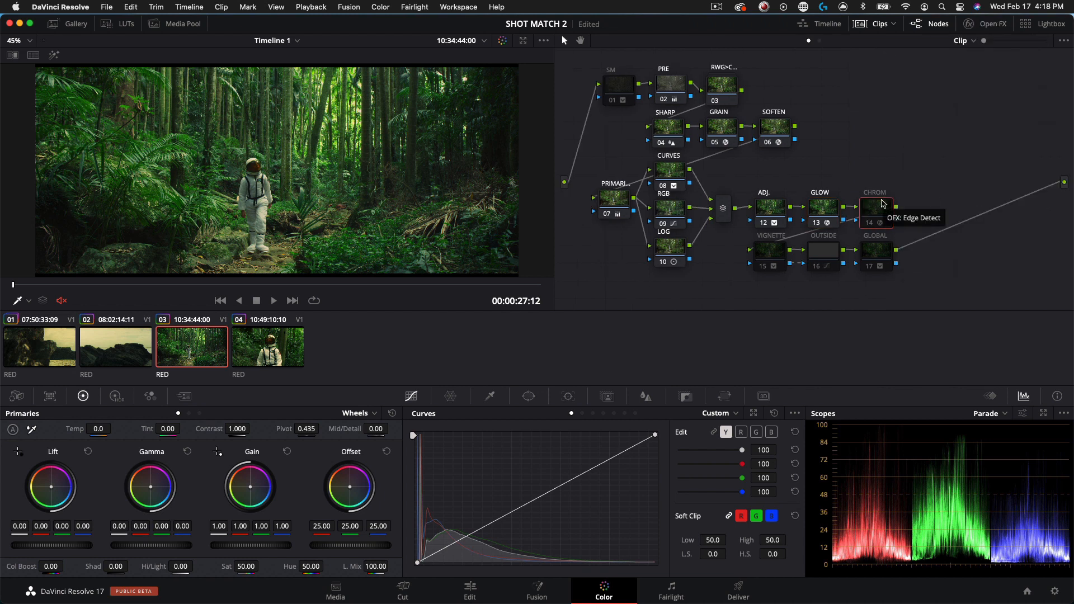
{"action": "key", "text": "super+d"}
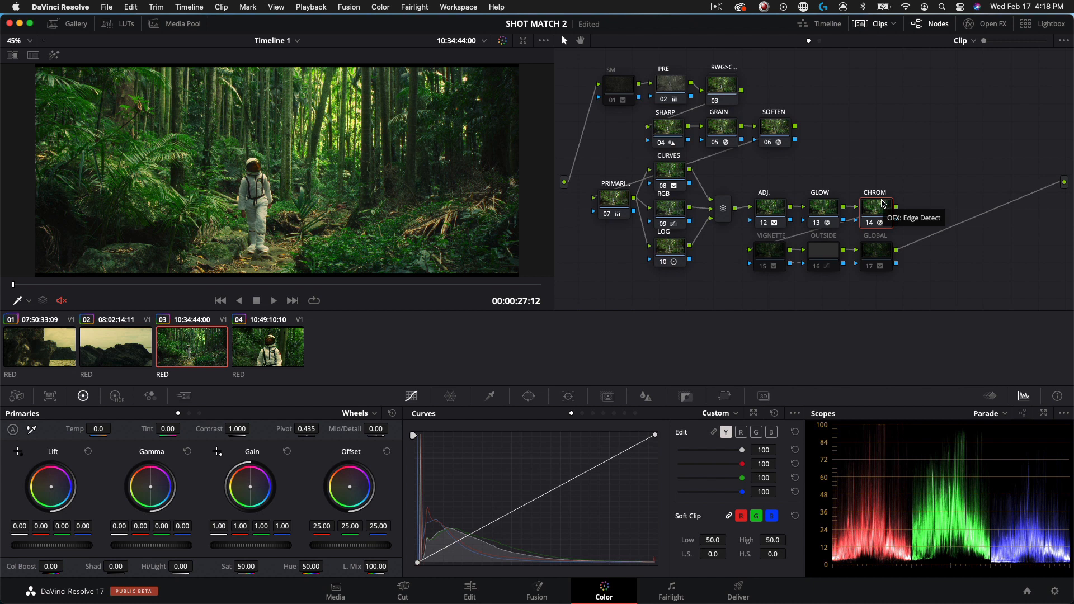
{"action": "key", "text": "super+d"}
{"action": "key", "text": "super+d"}
{"action": "scroll", "coordinate": [226, 165], "scroll_direction": "up", "scroll_amount": 10}
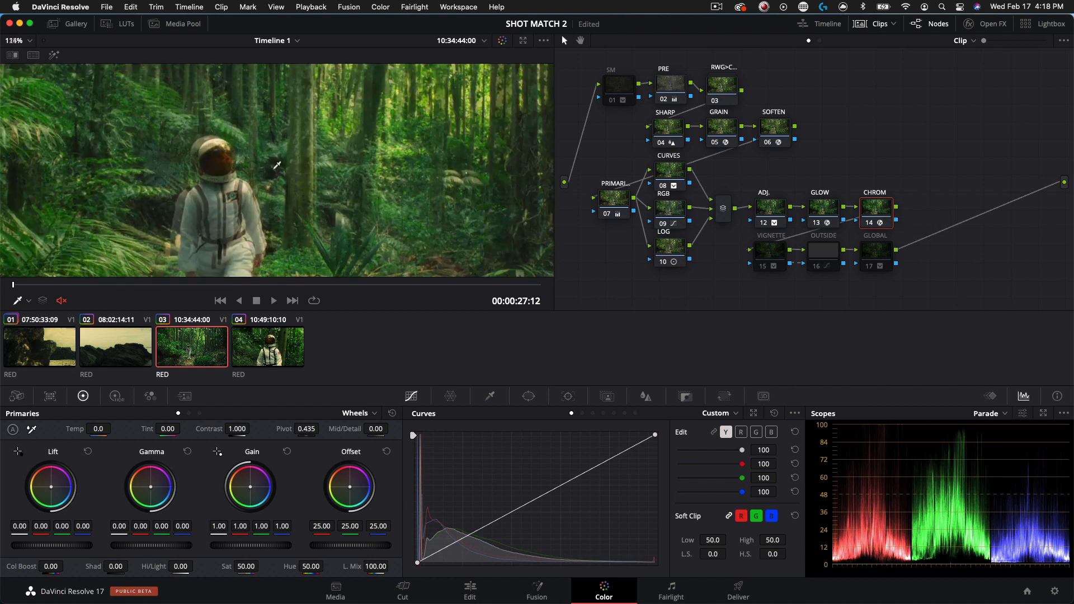
{"action": "scroll", "coordinate": [229, 163], "scroll_direction": "up", "scroll_amount": 5}
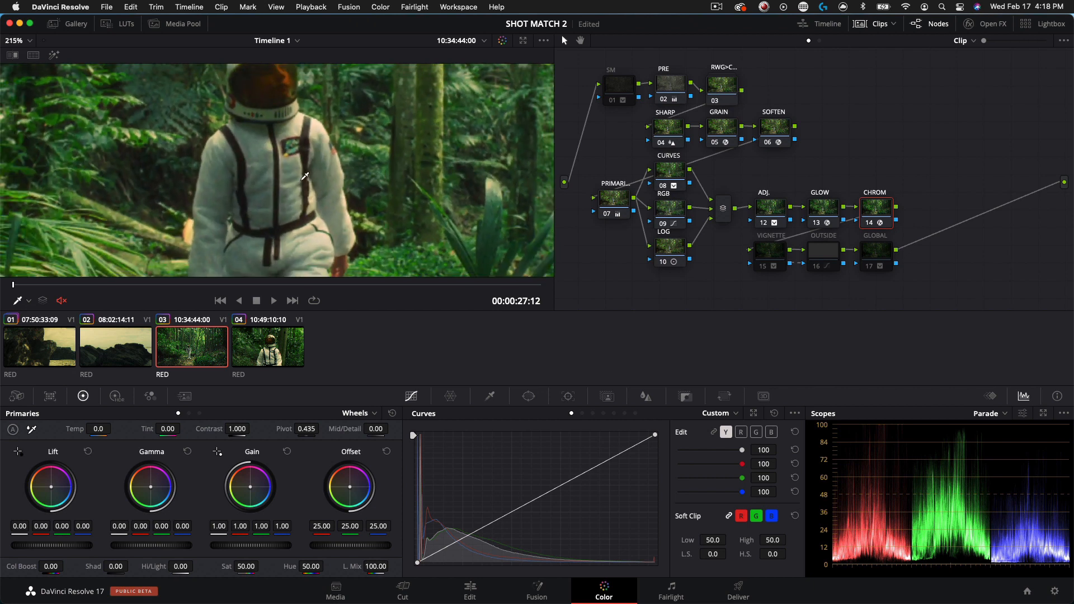
{"action": "scroll", "coordinate": [289, 193], "scroll_direction": "up", "scroll_amount": 1}
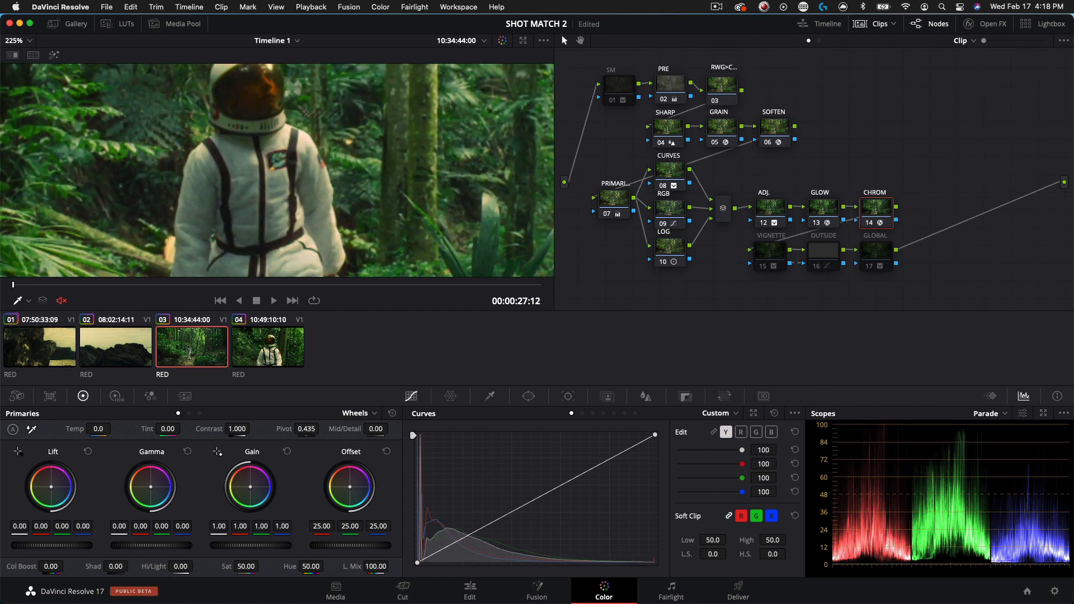
{"action": "scroll", "coordinate": [258, 112], "scroll_direction": "down", "scroll_amount": 8}
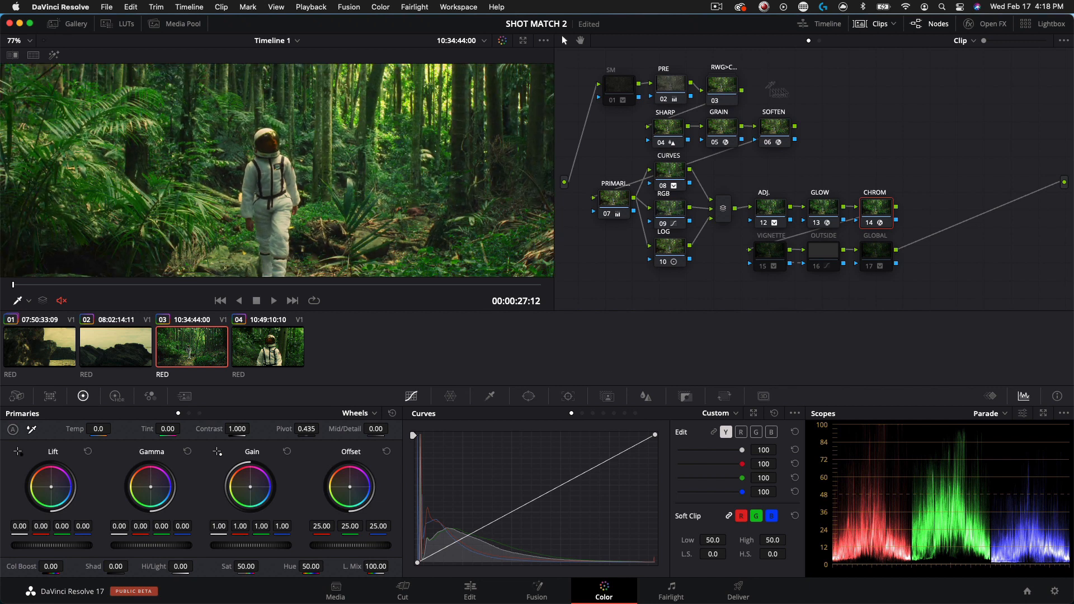
Examine the mode and the edge colour's HSB values in the CHROM node's Edge Detect settings.
{"action": "left_click", "coordinate": [988, 24]}
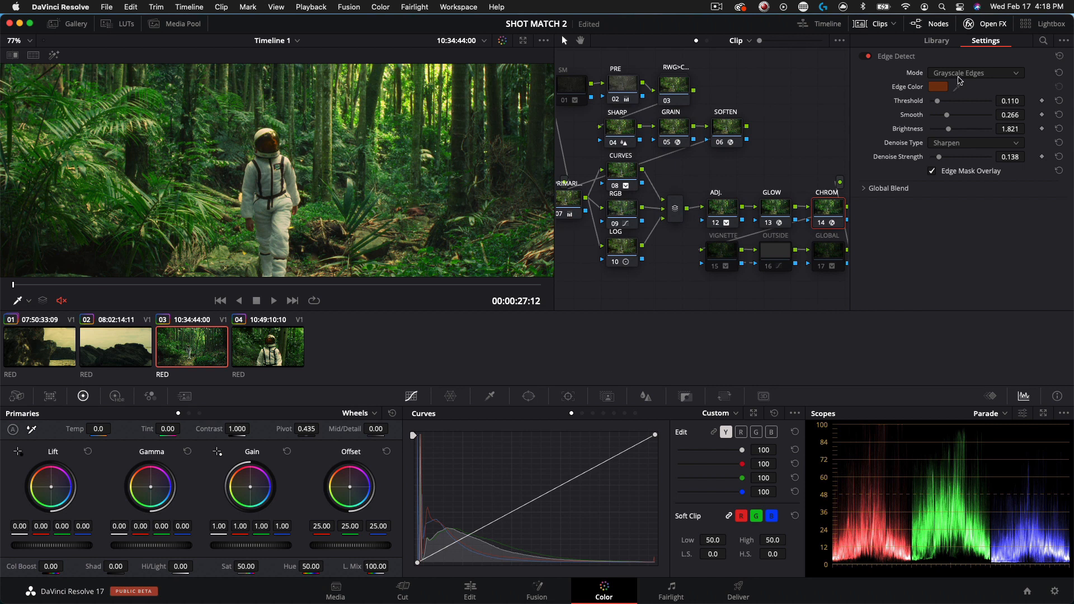
{"action": "left_click", "coordinate": [958, 79]}
{"action": "left_click", "coordinate": [960, 99]}
{"action": "left_click", "coordinate": [945, 87]}
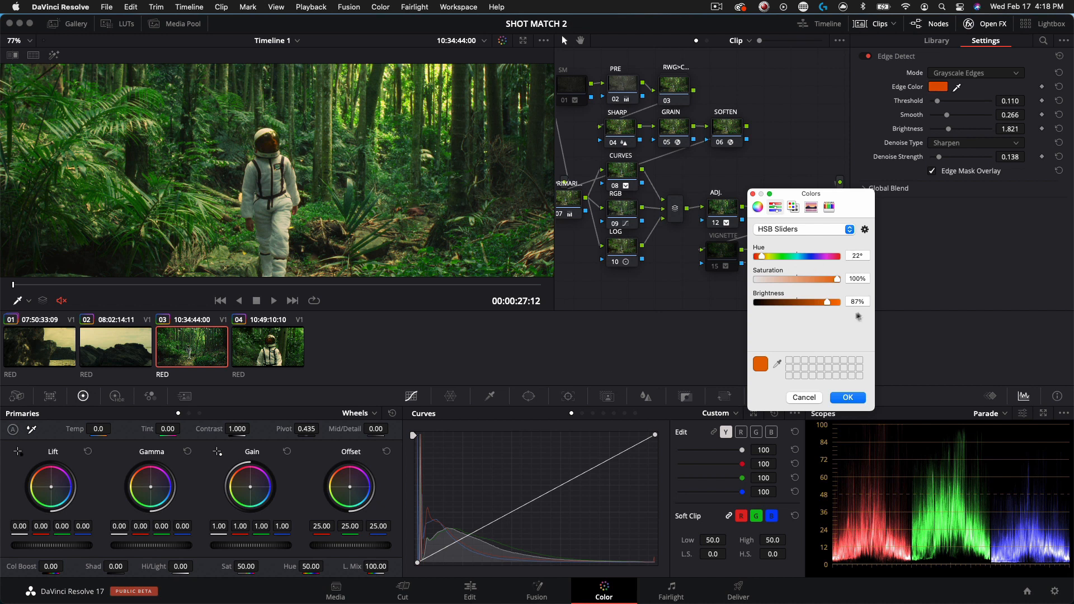
{"action": "left_click", "coordinate": [835, 399]}
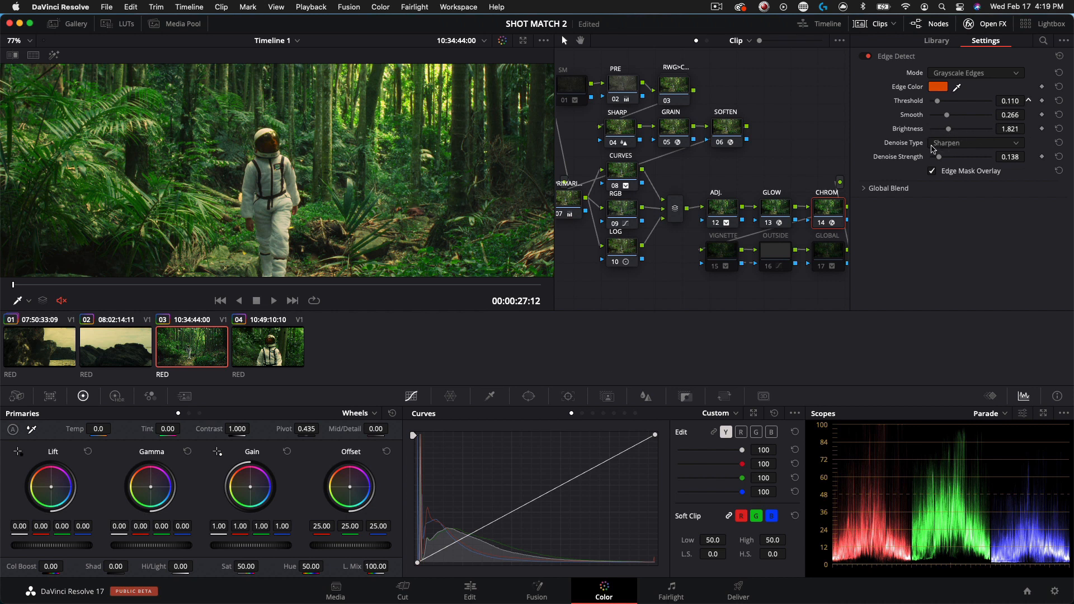
Examine the Edge Detect effect's denoise type, denoise strength and Global Blend, and close its settings.
{"action": "left_click", "coordinate": [948, 147]}
{"action": "left_click", "coordinate": [945, 171]}
{"action": "left_click_drag", "start_coordinate": [940, 160], "coordinate": [938, 161]}
{"action": "left_click", "coordinate": [942, 191]}
{"action": "mouse_move", "coordinate": [957, 208]}
{"action": "left_mouse_down"}
{"action": "mouse_move", "coordinate": [969, 215]}
{"action": "mouse_move", "coordinate": [950, 217]}
{"action": "left_mouse_up"}
{"action": "left_click", "coordinate": [1000, 26]}
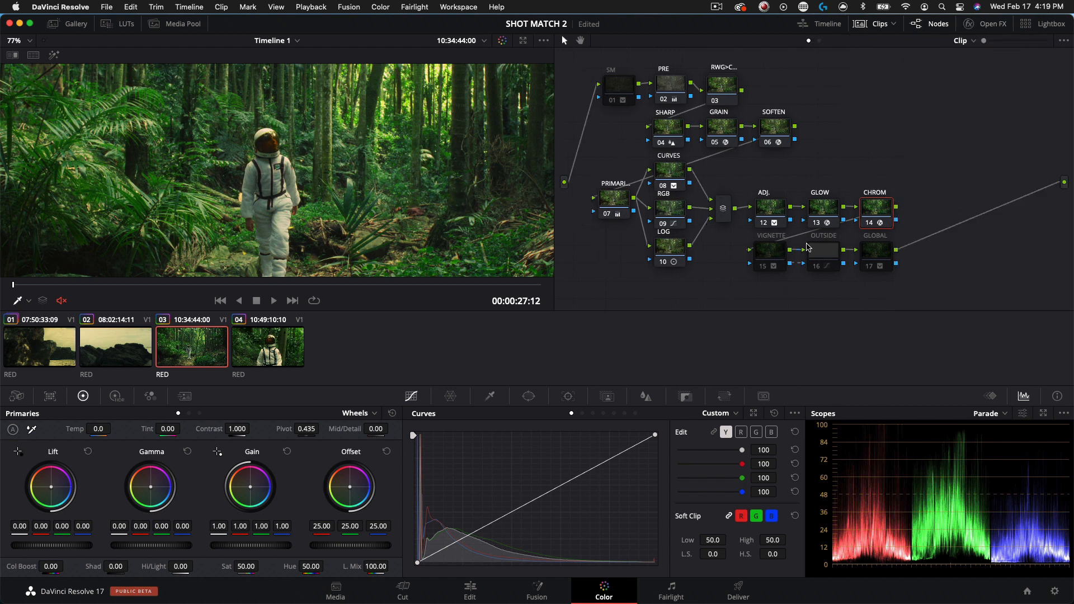
Toggle the CHROM node off and on to compare its effect across the wider frame.
{"action": "key", "text": "ctrl+d"}
{"action": "key", "text": "ctrl+d"}
{"action": "key", "text": "ctrl+d"}
{"action": "key", "text": "ctrl+d"}
{"action": "scroll", "coordinate": [267, 122], "scroll_direction": "down", "scroll_amount": 2}
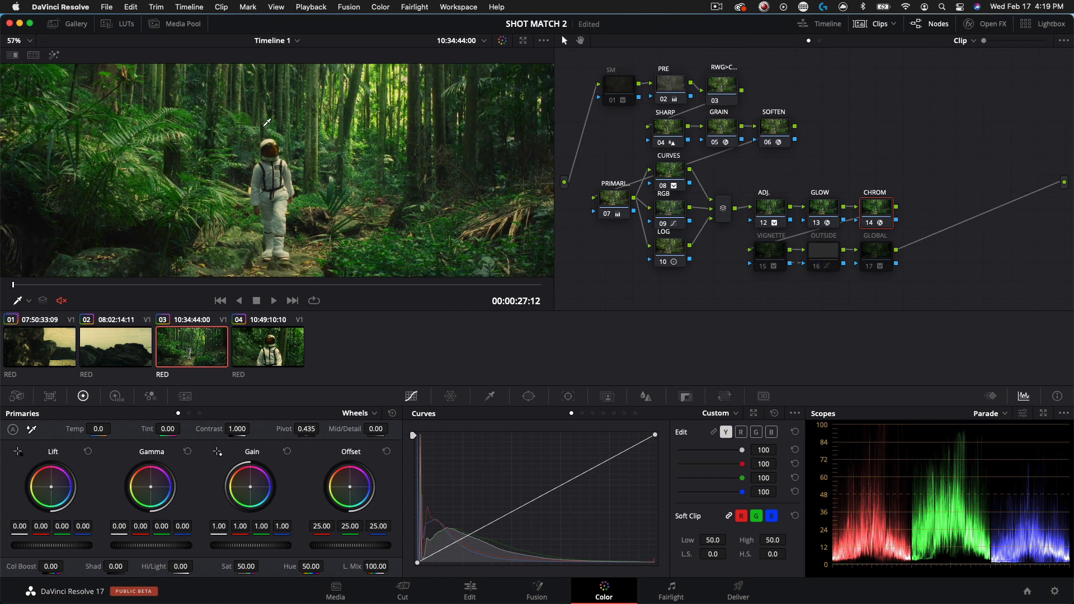
{"action": "scroll", "coordinate": [241, 168], "scroll_direction": "down", "scroll_amount": 1}
{"action": "right_click", "coordinate": [215, 208]}
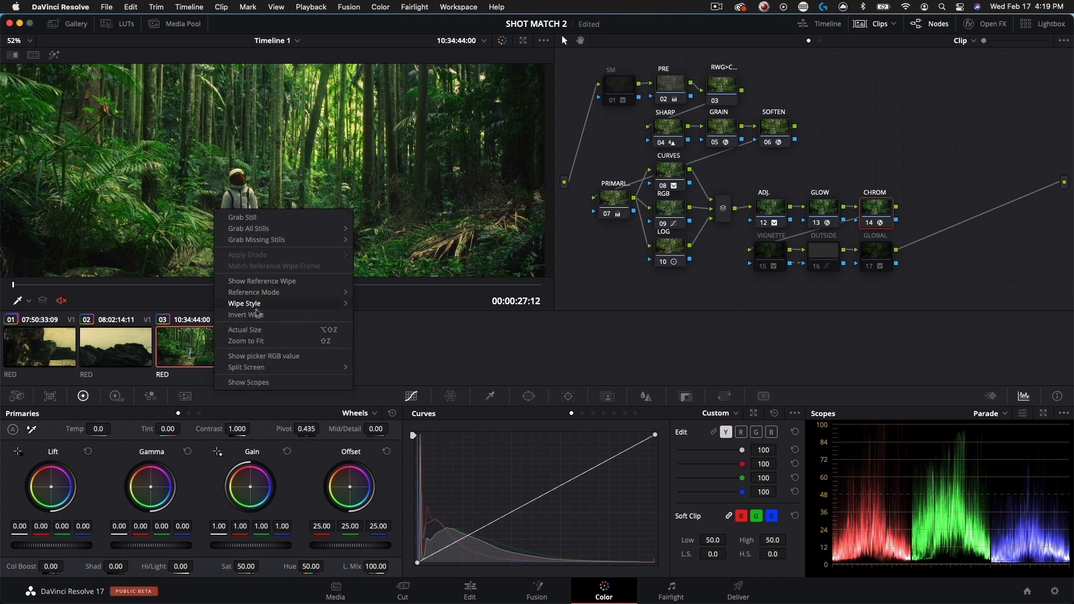
{"action": "left_click", "coordinate": [167, 226]}
{"action": "left_click_drag", "start_coordinate": [158, 228], "coordinate": [170, 208]}
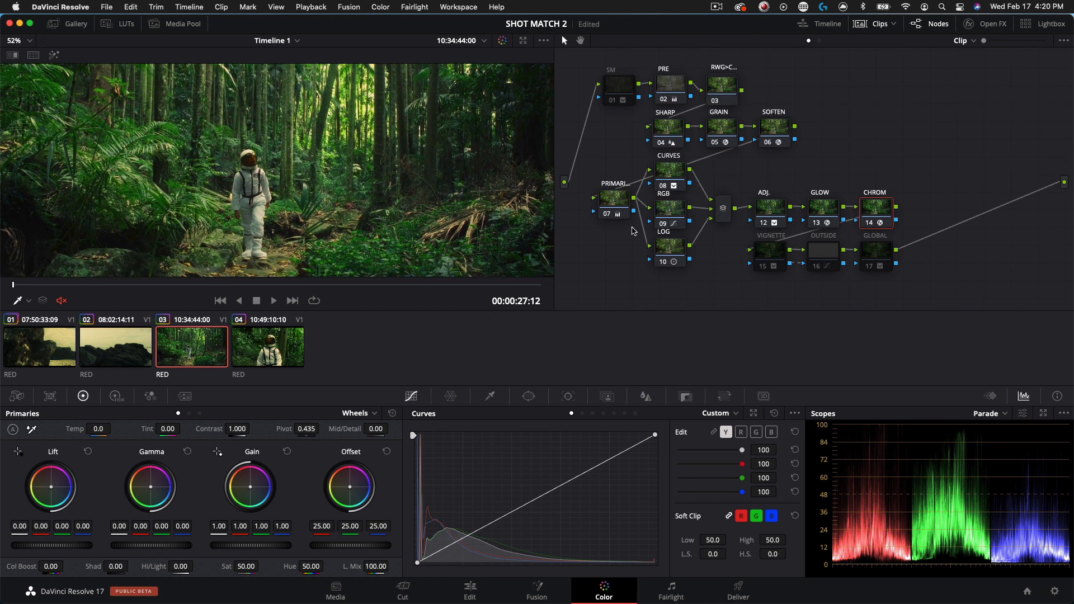
Turn off Editable Splines for the VIGNETTE node's custom curve.
{"action": "left_click", "coordinate": [770, 252]}
{"action": "left_click", "coordinate": [795, 412]}
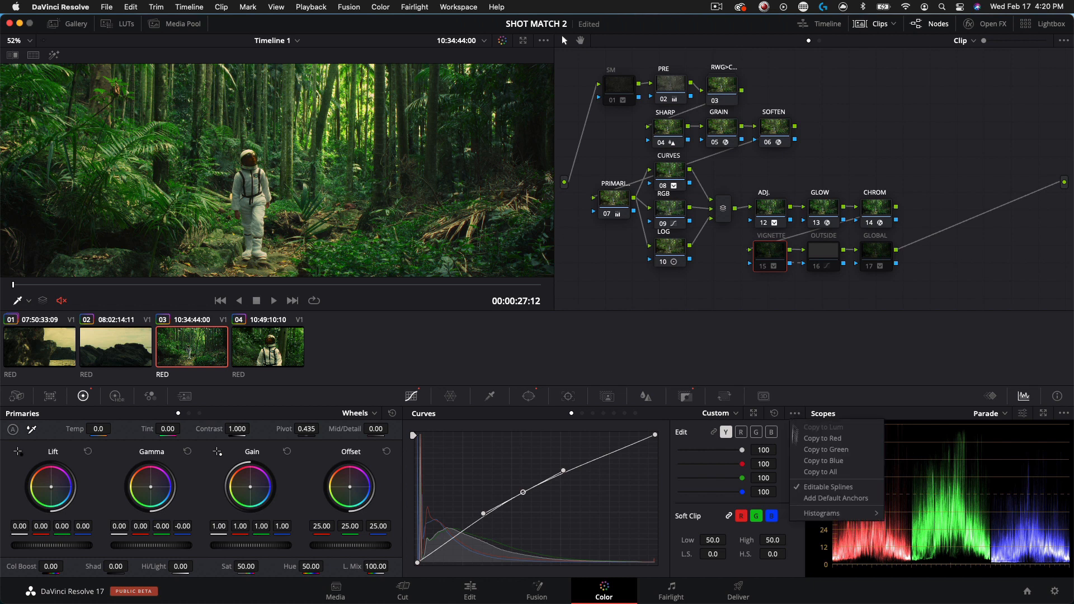
{"action": "left_click", "coordinate": [803, 497]}
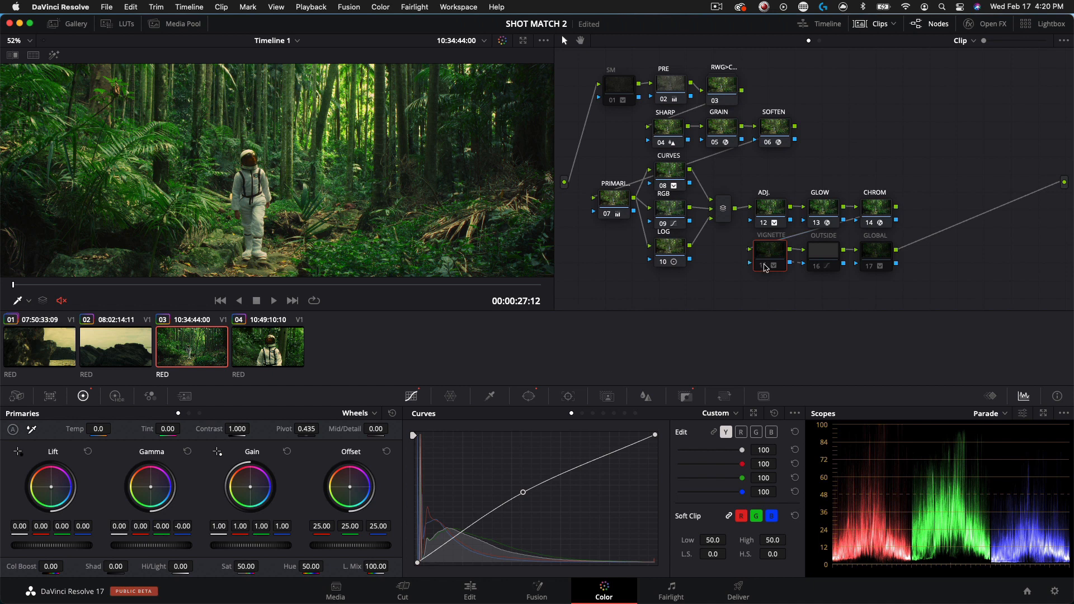
Enable the VIGNETTE, OUTSIDE and GLOBAL nodes.
{"action": "left_click", "coordinate": [763, 267]}
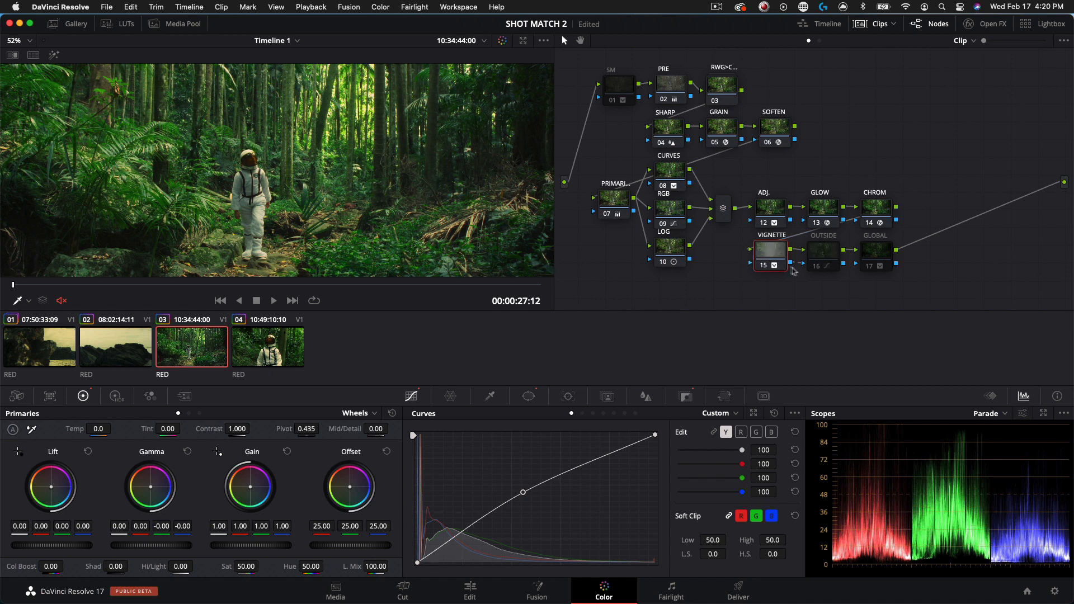
{"action": "left_click", "coordinate": [818, 269]}
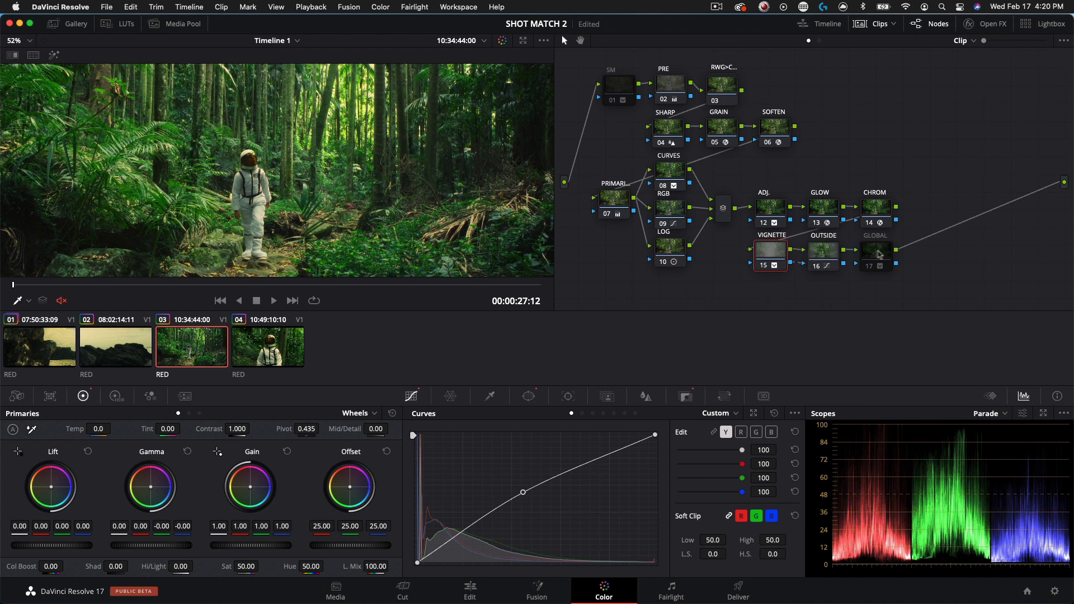
{"action": "left_click", "coordinate": [889, 253]}
{"action": "key", "text": "ctrl+d"}
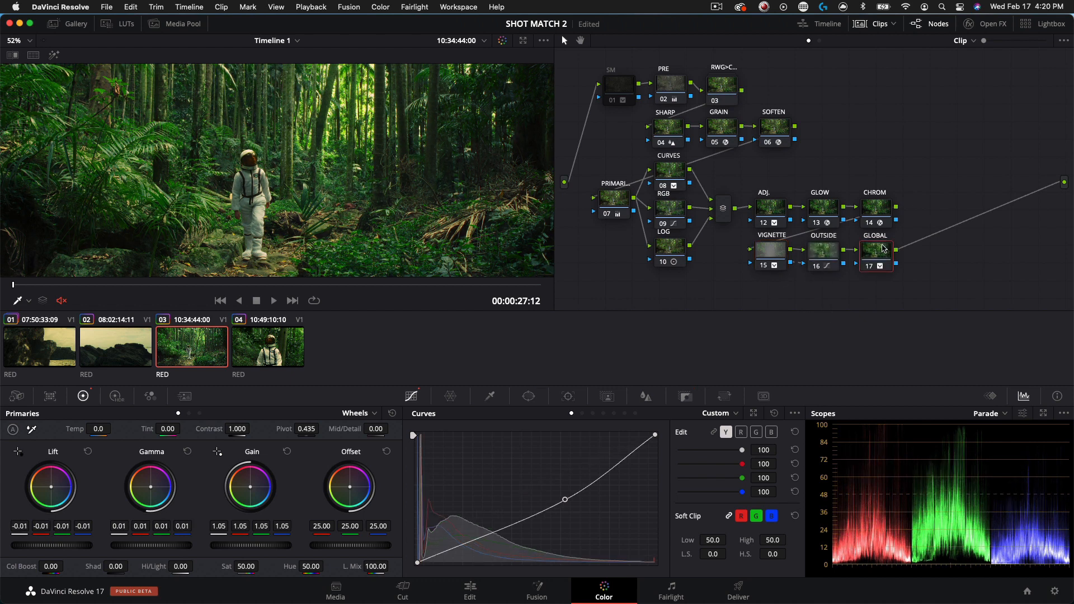
Toggle the GLOBAL node off and on to compare its effect on the full frame.
{"action": "key", "text": "ctrl+d"}
{"action": "key", "text": "ctrl+d"}
{"action": "key", "text": "ctrl+d"}
{"action": "key", "text": "ctrl+d"}
{"action": "scroll", "coordinate": [504, 158], "scroll_direction": "down", "scroll_amount": 2}
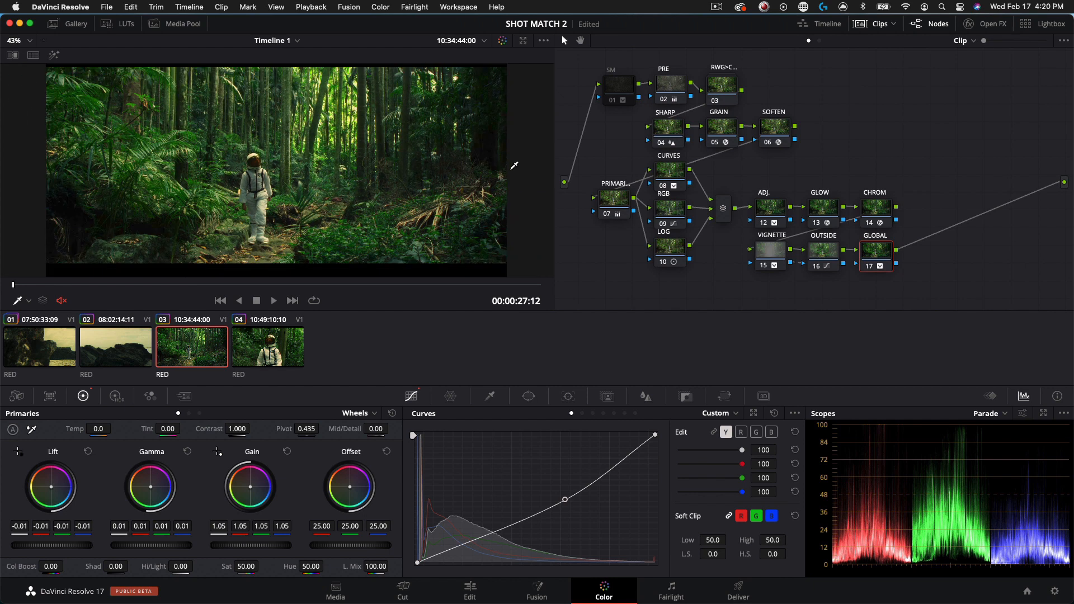
{"action": "key", "text": "ctrl+d"}
{"action": "key", "text": "ctrl+d"}
Select all nodes in the graph and toggle them together, leaving every node enabled, including SM.
{"action": "left_click_drag", "start_coordinate": [927, 285], "coordinate": [629, 70]}
{"action": "key", "text": "ctrl+d"}
{"action": "key", "text": "ctrl+d"}
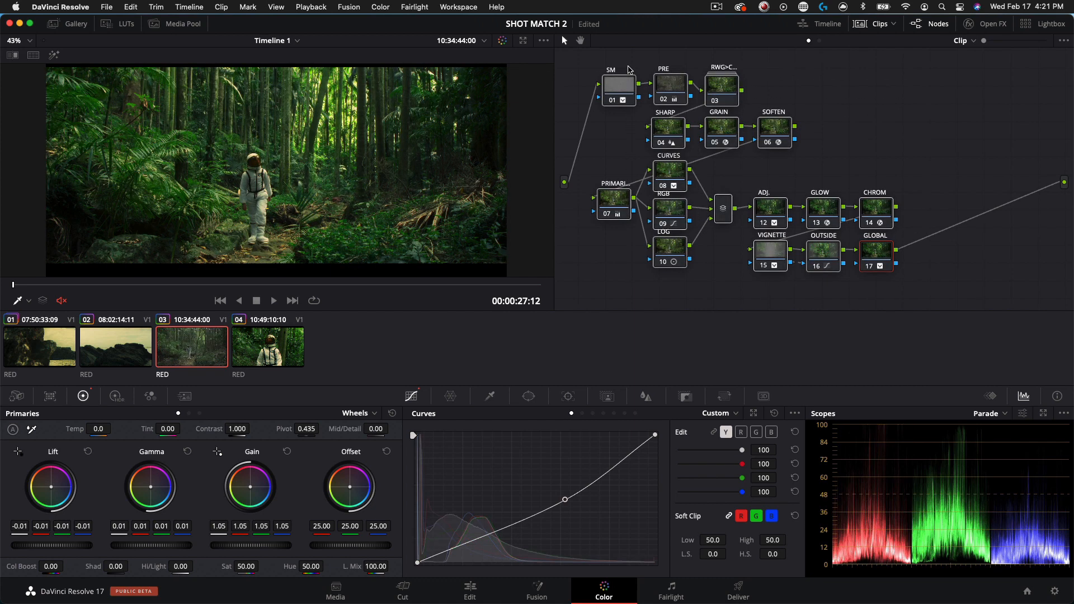
{"action": "left_click", "coordinate": [773, 161]}
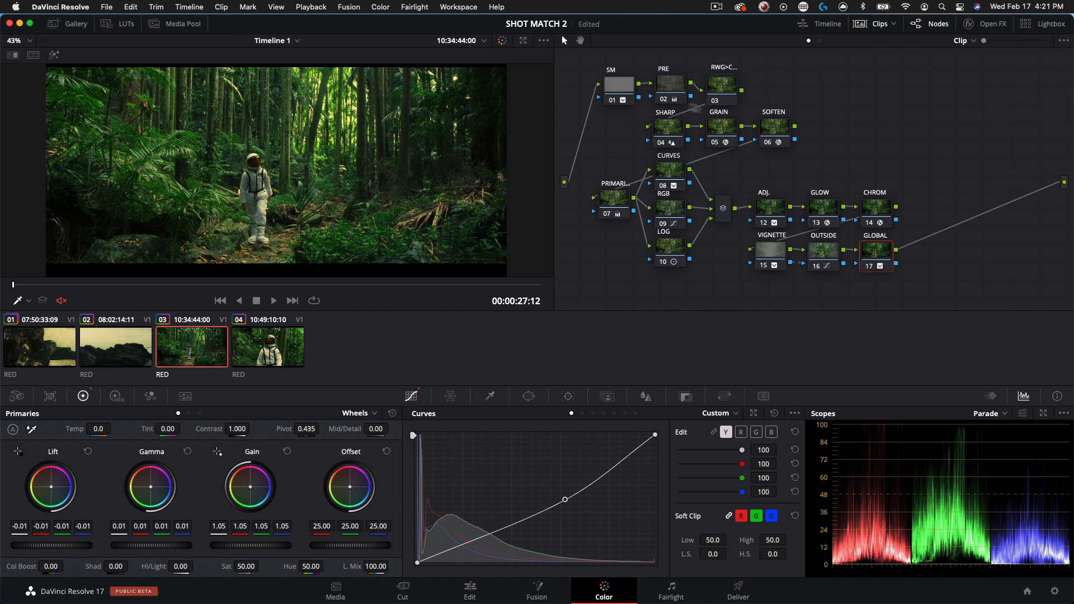
{"action": "left_click_drag", "start_coordinate": [425, 138], "coordinate": [419, 142]}
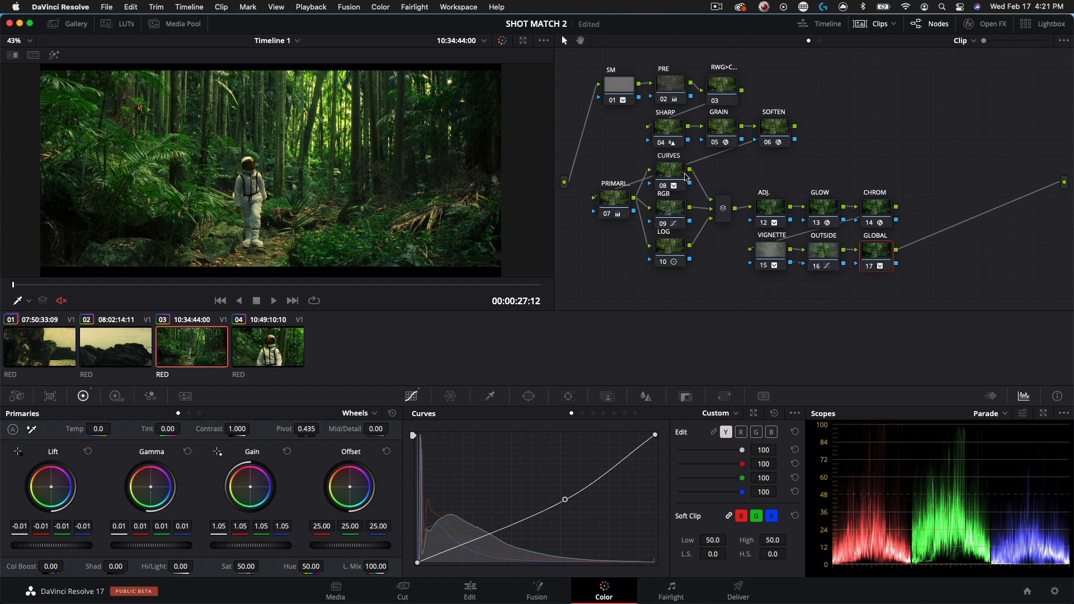
Copy the full grade from jungle clip 03 onto clip 04.
{"action": "mouse_move", "coordinate": [686, 177]}
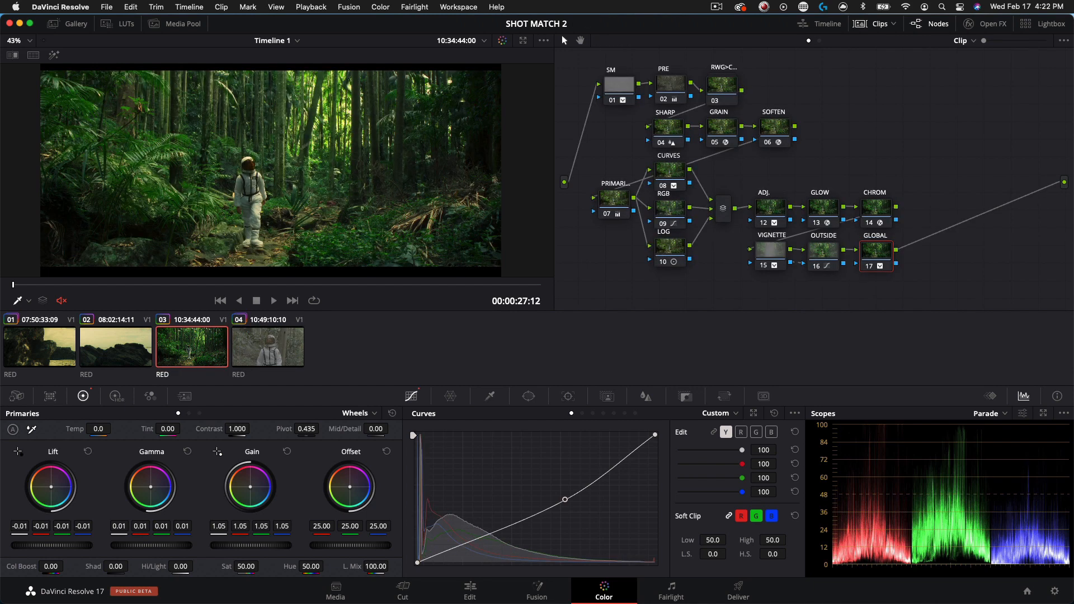
{"action": "left_click", "coordinate": [275, 340]}
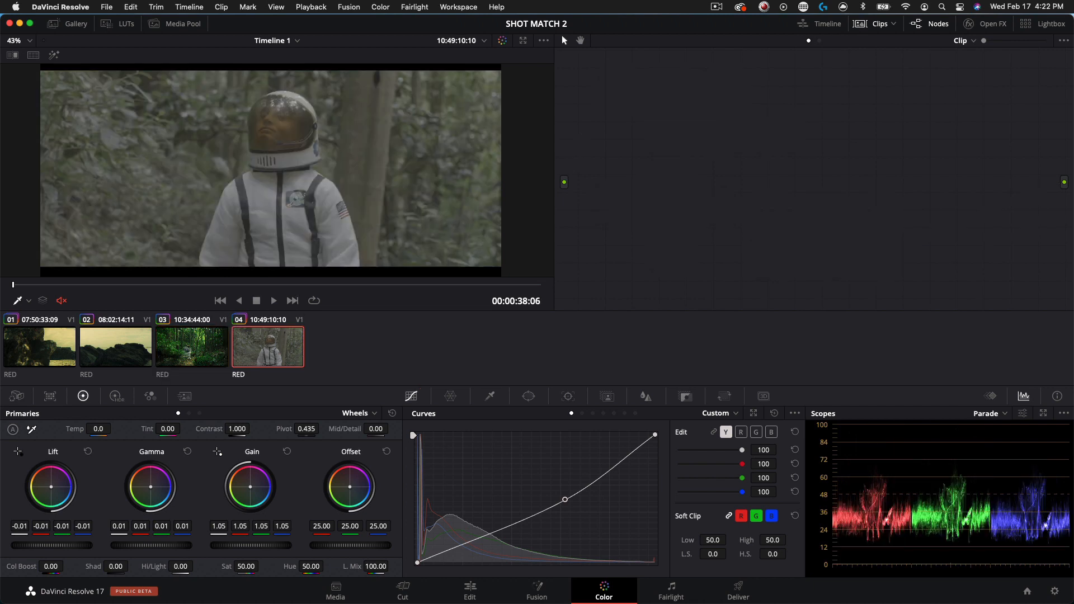
{"action": "left_click", "coordinate": [184, 347]}
{"action": "left_click", "coordinate": [250, 343]}
{"action": "middle_click", "coordinate": [207, 349]}
Scrub through clip 04 to review the copied grade, and compare it with clip 03.
{"action": "left_click_drag", "start_coordinate": [168, 285], "coordinate": [280, 290]}
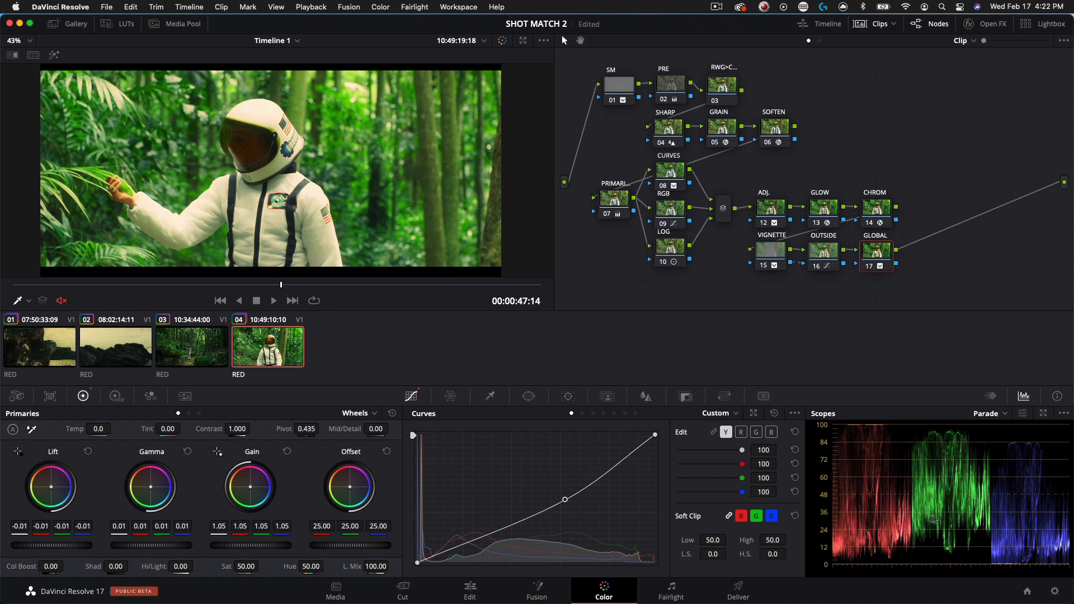
{"action": "left_click_drag", "start_coordinate": [191, 285], "coordinate": [256, 286]}
{"action": "left_click", "coordinate": [615, 207]}
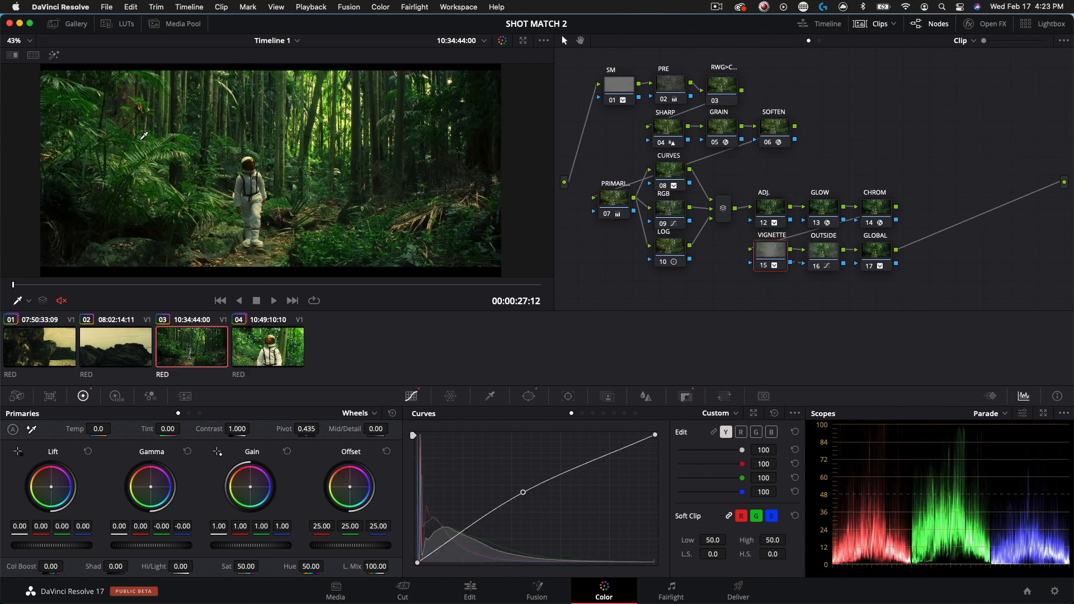
{"action": "left_click", "coordinate": [264, 350]}
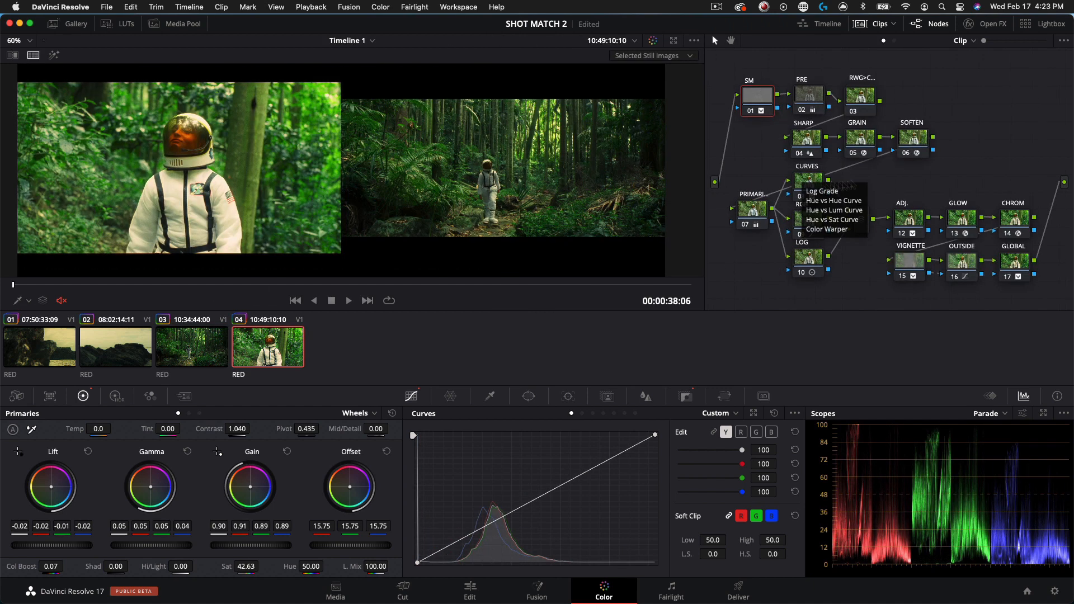
Reset the SM node's grade on clip 04 and lower its overall offset to about 16.
{"action": "left_click", "coordinate": [774, 102]}
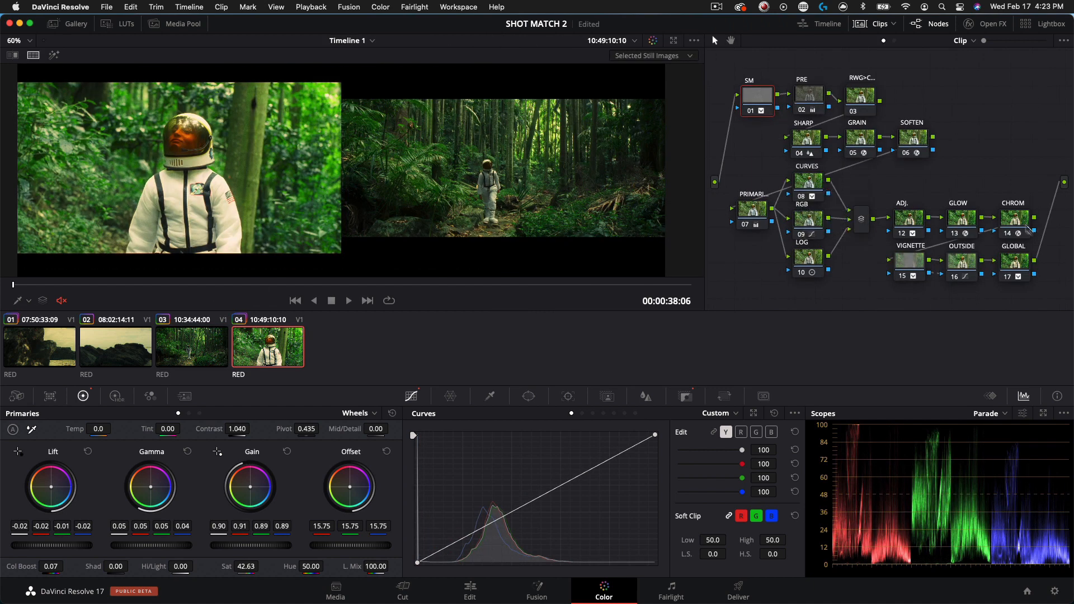
{"action": "left_click_drag", "start_coordinate": [765, 103], "coordinate": [764, 102]}
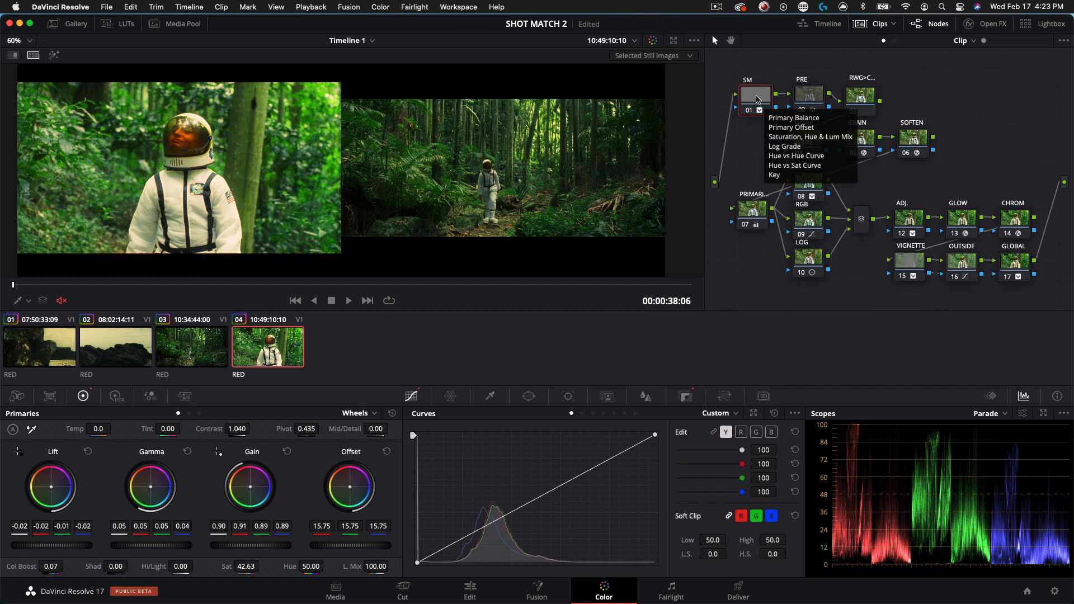
{"action": "key", "text": "shift+Home"}
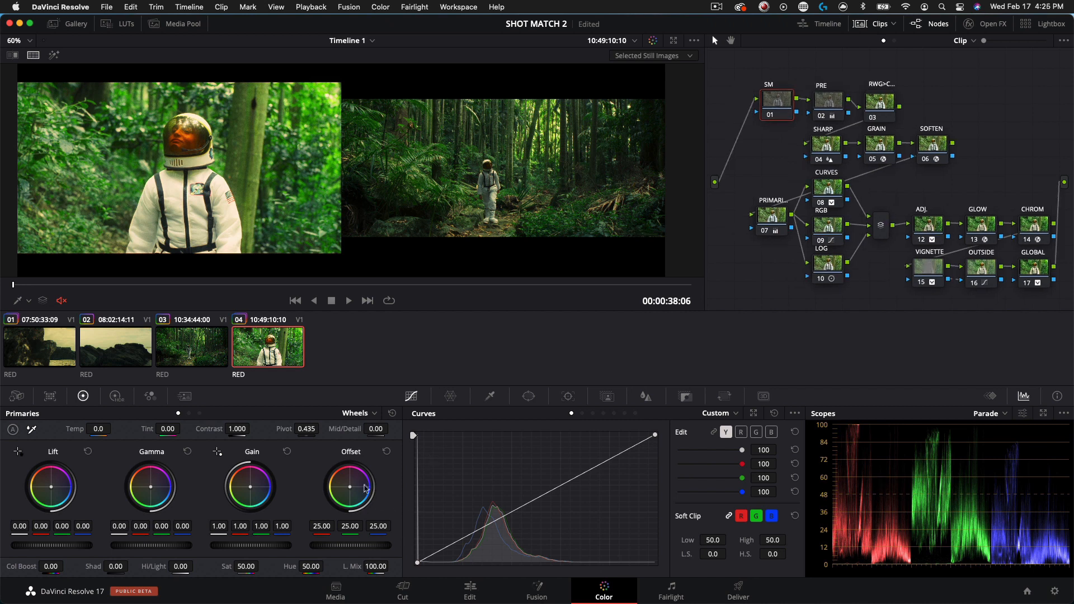
{"action": "left_click_drag", "start_coordinate": [350, 545], "coordinate": [320, 546]}
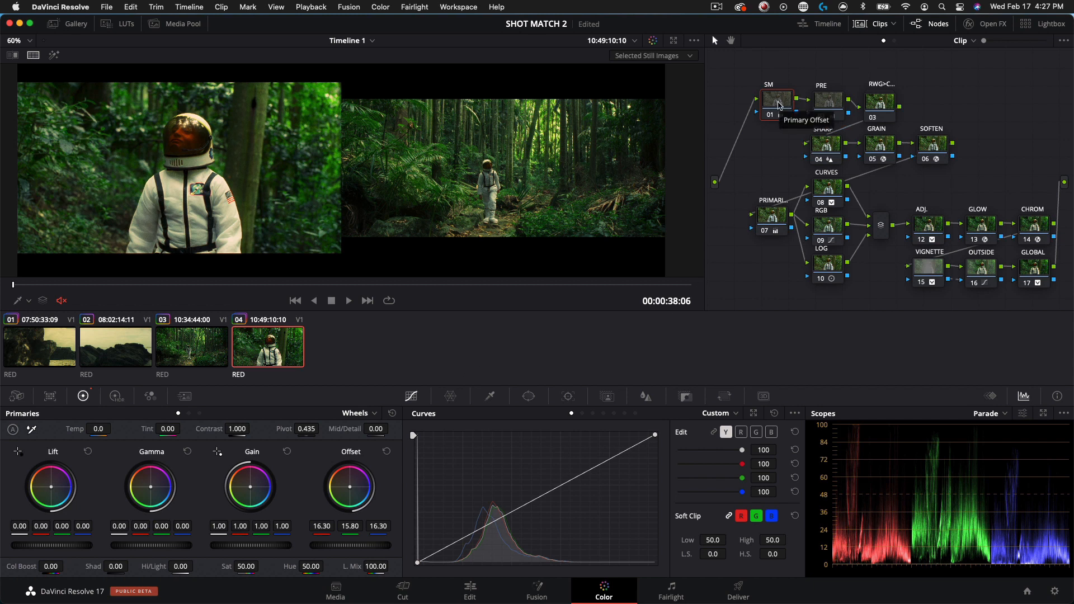
Fine-tune SM's color offset in small increments to 15.80 red, 16.30 green and 16.30 blue.
{"action": "key", "text": "9"}
{"action": "key", "text": "4"}
{"action": "key", "text": "4"}
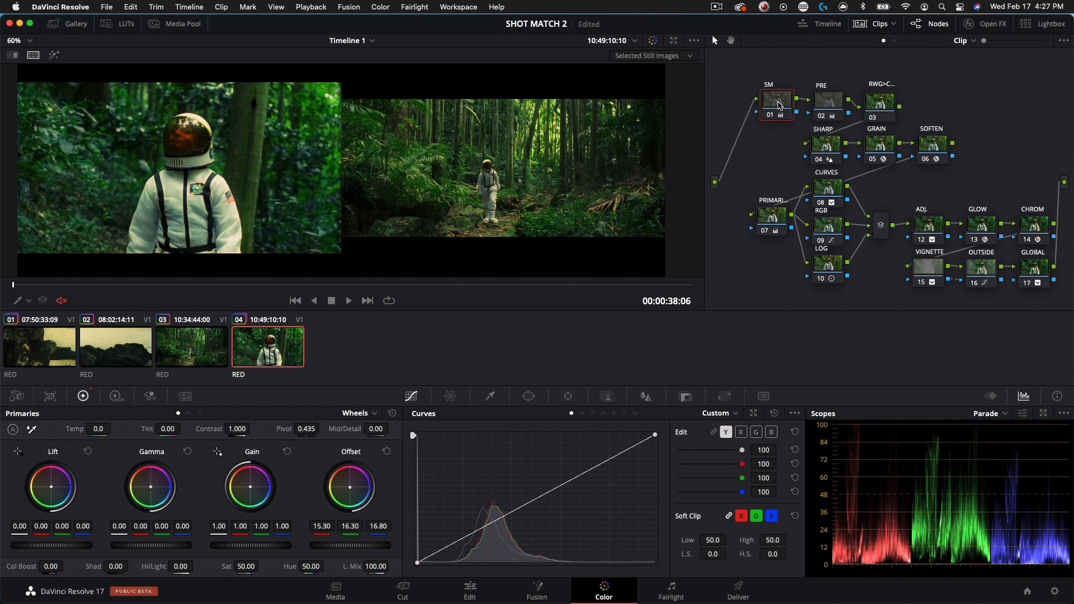
{"action": "key", "text": "7"}
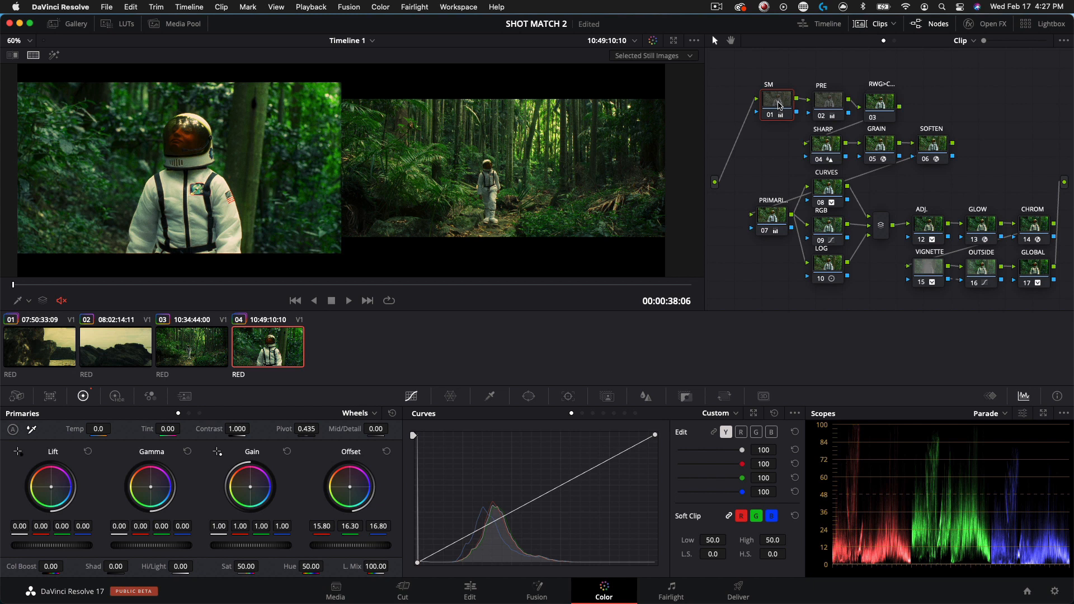
{"action": "key", "text": "5"}
{"action": "key", "text": "5"}
{"action": "key", "text": "minus"}
{"action": "key", "text": "8"}
{"action": "key", "text": "8"}
Toggle the SM node off and on to compare clip 04 before and after matching.
{"action": "key", "text": "super+d"}
{"action": "key", "text": "super+d"}
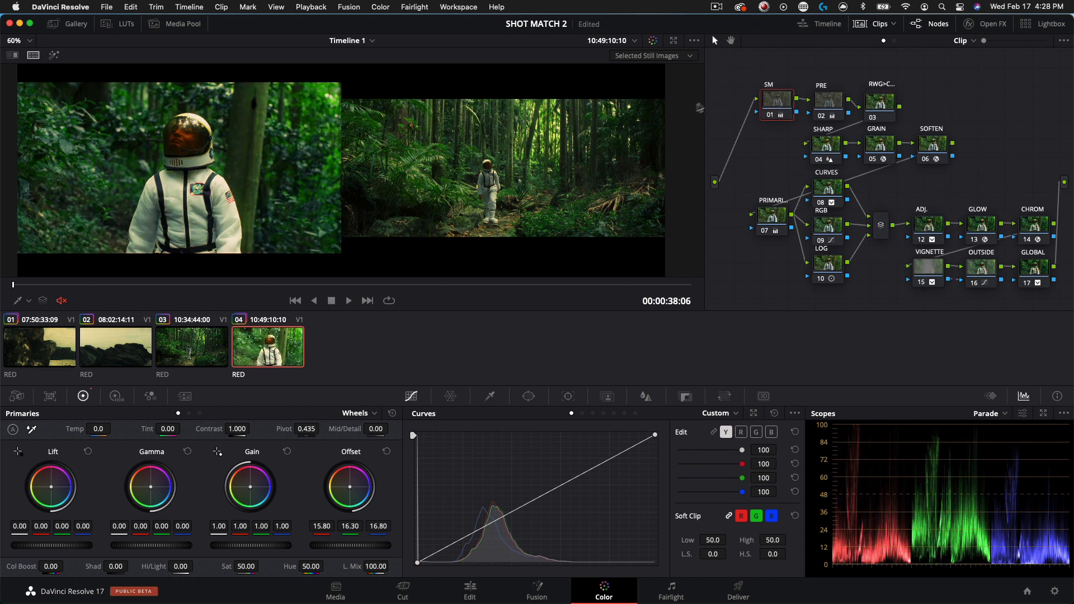
{"action": "key", "text": "super+d"}
{"action": "key", "text": "super+d"}
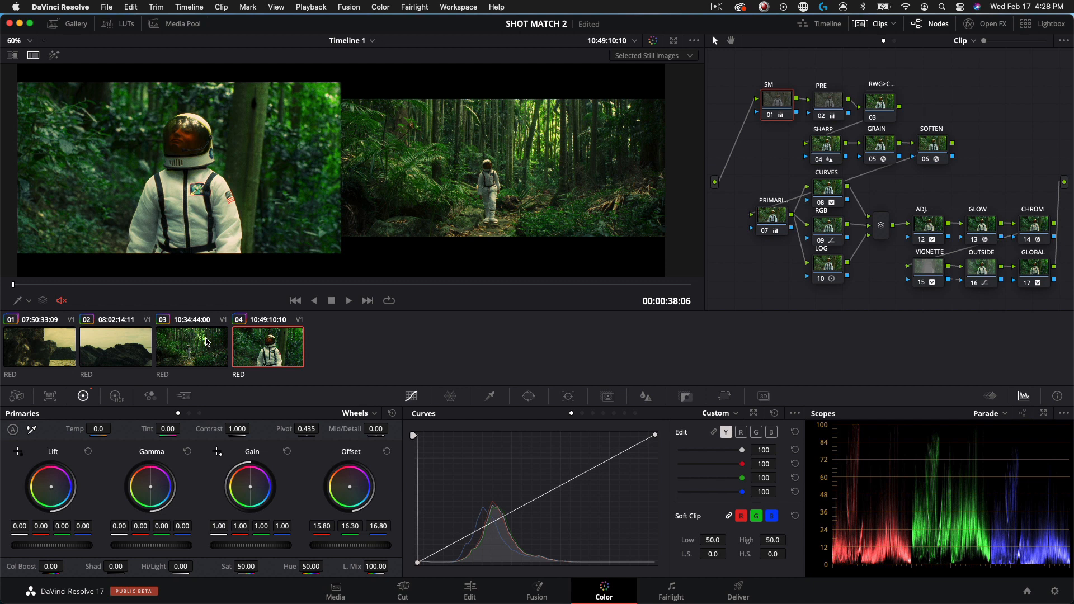
Compare clip 04 against the jungle shot with a wipe, setting SM's gain to 0.93 and gamma to 0.02, and return to the side-by-side view.
{"action": "left_click", "coordinate": [13, 55]}
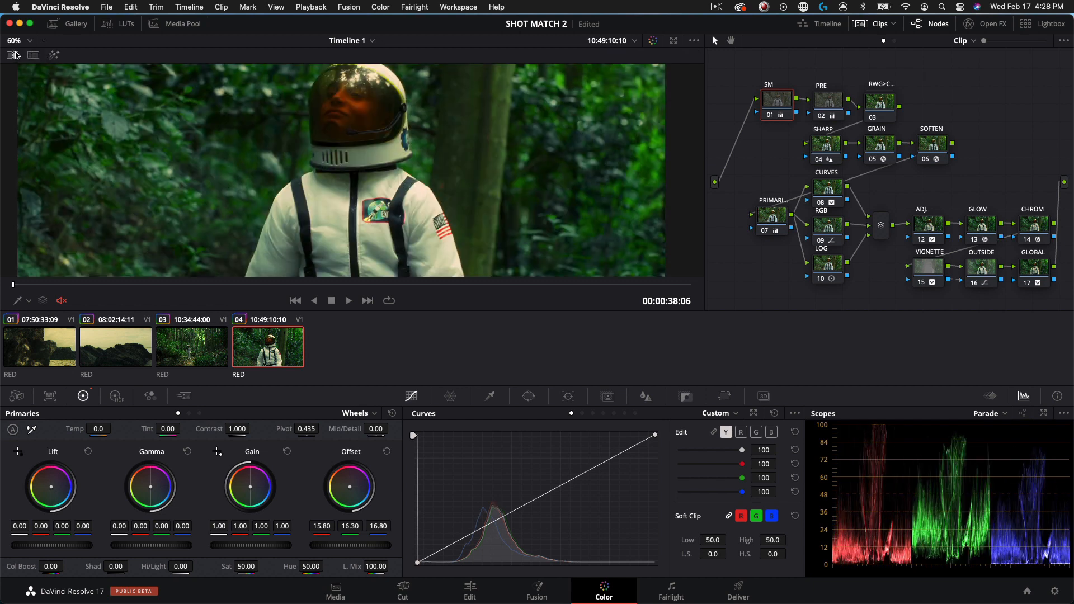
{"action": "left_click_drag", "start_coordinate": [300, 163], "coordinate": [437, 166]}
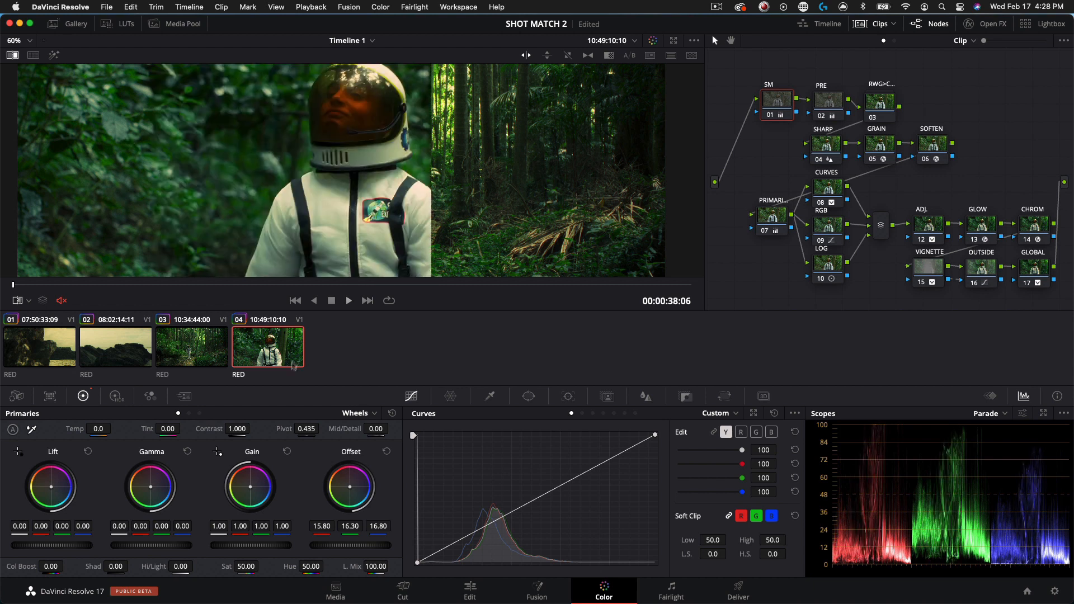
{"action": "left_click_drag", "start_coordinate": [250, 545], "coordinate": [247, 548]}
{"action": "left_click_drag", "start_coordinate": [138, 547], "coordinate": [144, 549]}
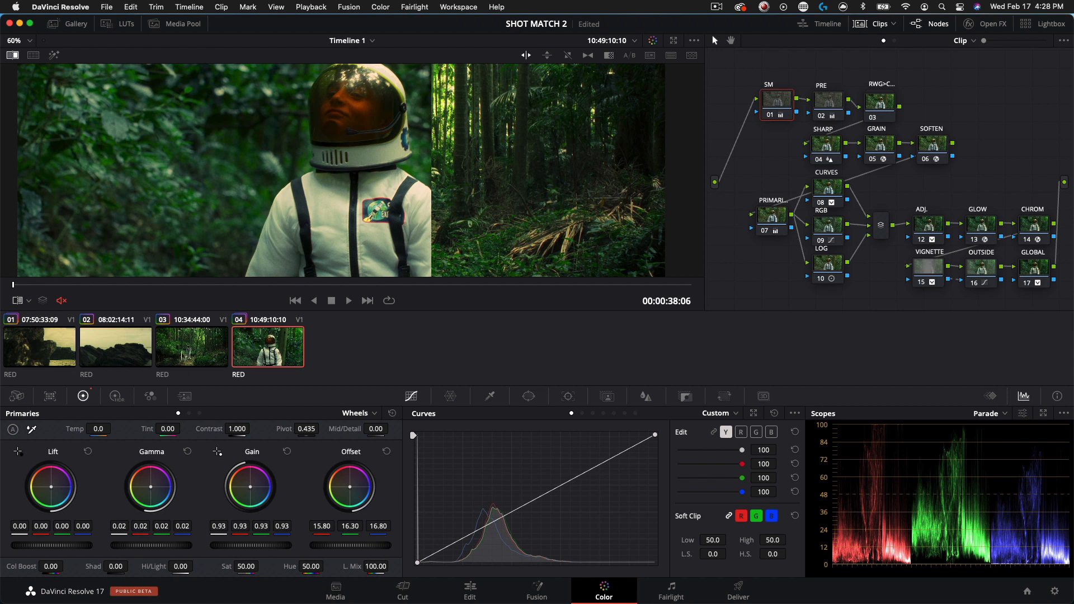
{"action": "left_click_drag", "start_coordinate": [370, 238], "coordinate": [345, 223]}
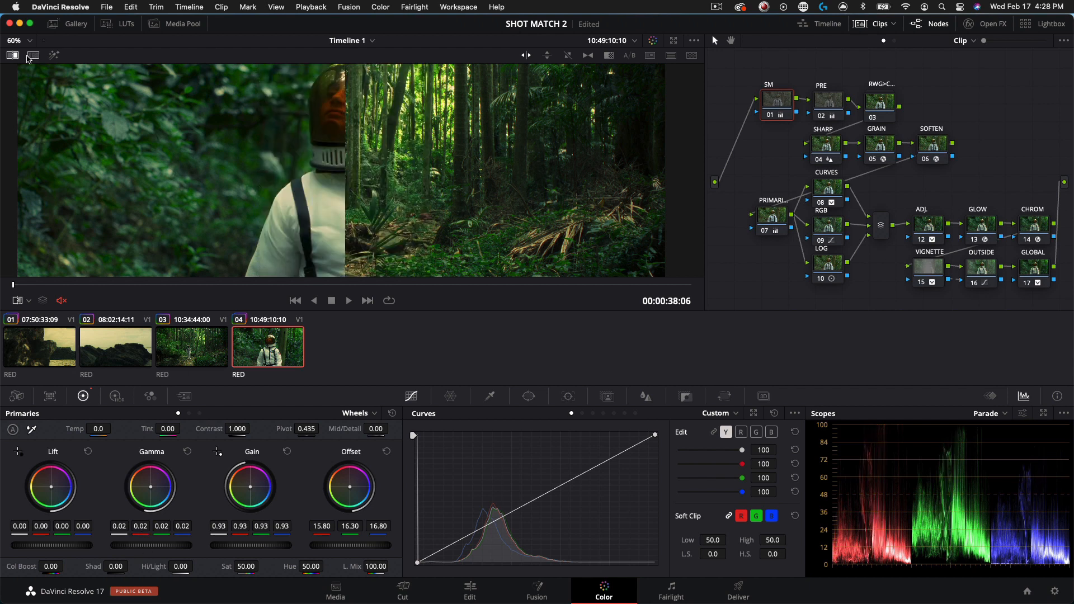
{"action": "left_click", "coordinate": [33, 55]}
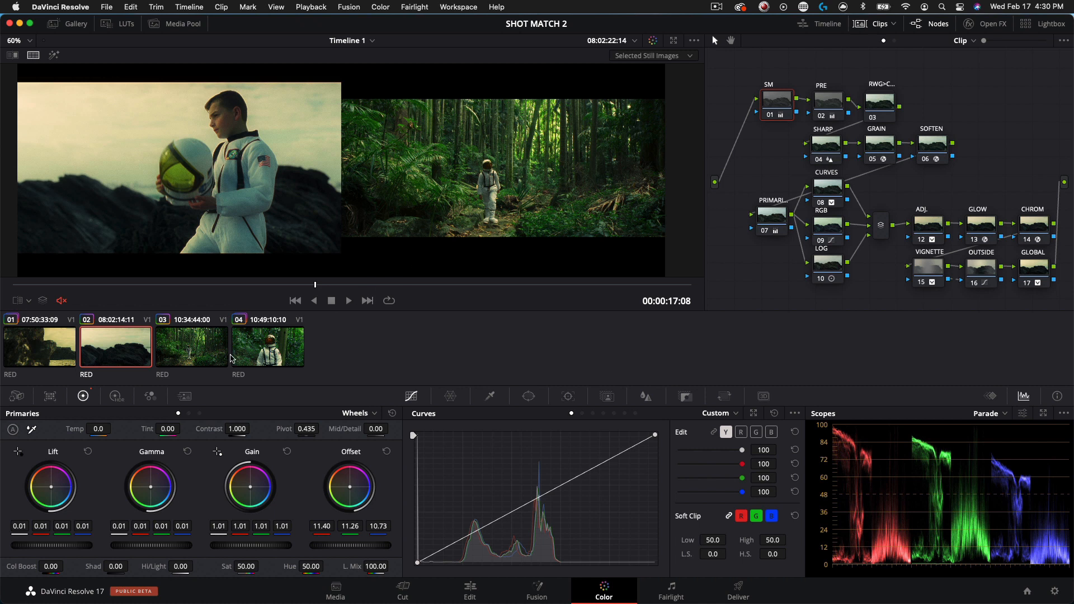
Switch between clips 03 and 04 to compare the match.
{"action": "left_click", "coordinate": [217, 359]}
{"action": "left_click", "coordinate": [250, 361]}
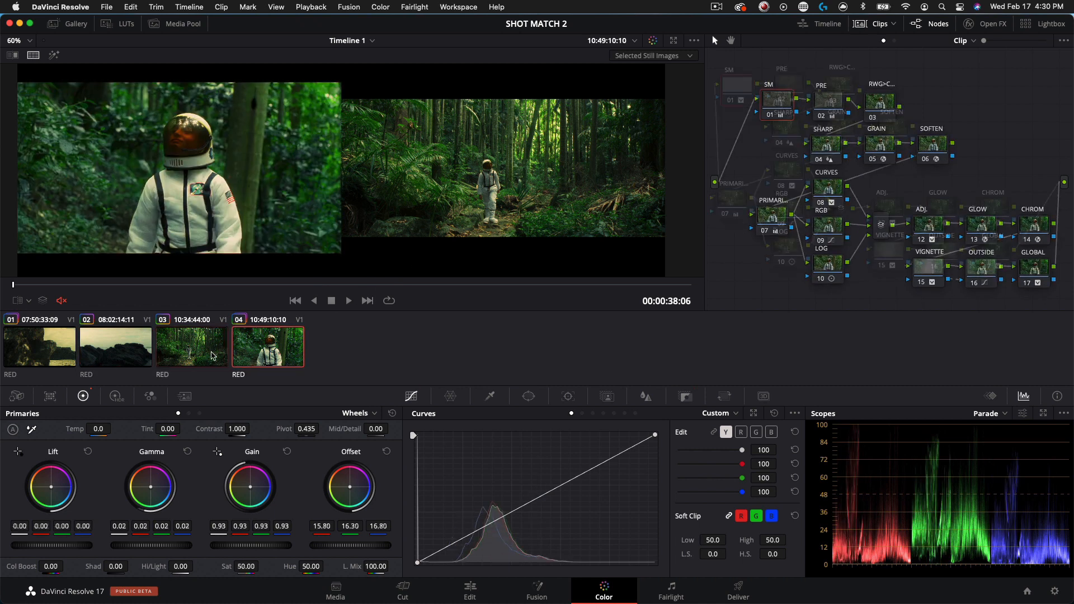
{"action": "left_click", "coordinate": [214, 356]}
{"action": "left_click", "coordinate": [248, 361]}
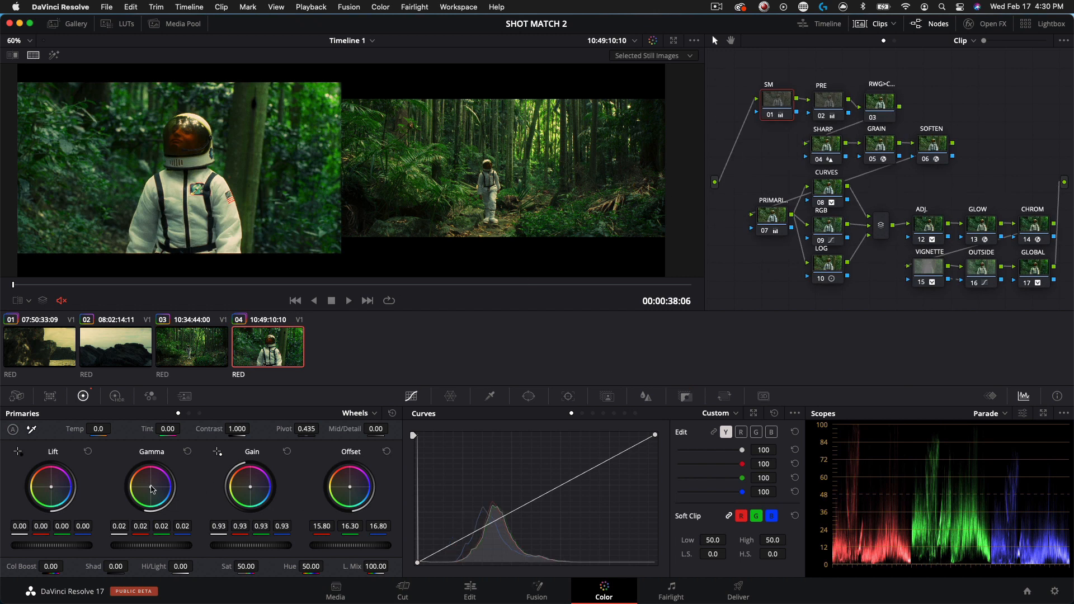
Undo the recent gamma and gain changes on SM, and toggle the node to check the match.
{"action": "key", "text": "super+z"}
{"action": "key", "text": "super+z"}
{"action": "key", "text": "super+z"}
{"action": "key", "text": "super+z"}
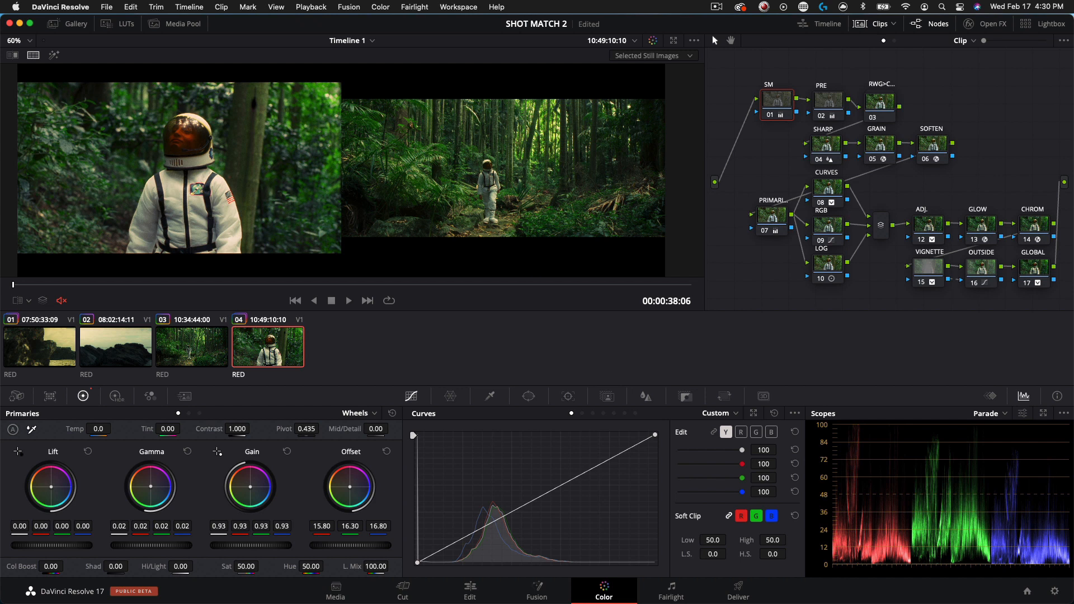
{"action": "key", "text": "super+z"}
{"action": "key", "text": "super+d"}
{"action": "key", "text": "super+d"}
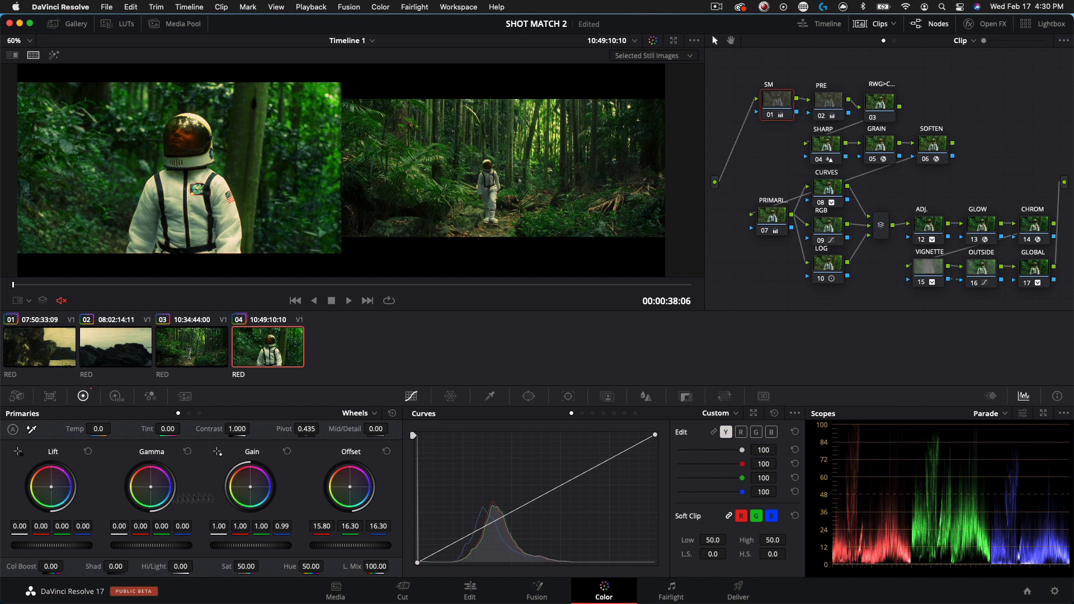
Scrub through clip 02 and clip 04 to review the match at other frames, and shift the SM node slightly in the graph.
{"action": "left_click_drag", "start_coordinate": [13, 286], "coordinate": [265, 288]}
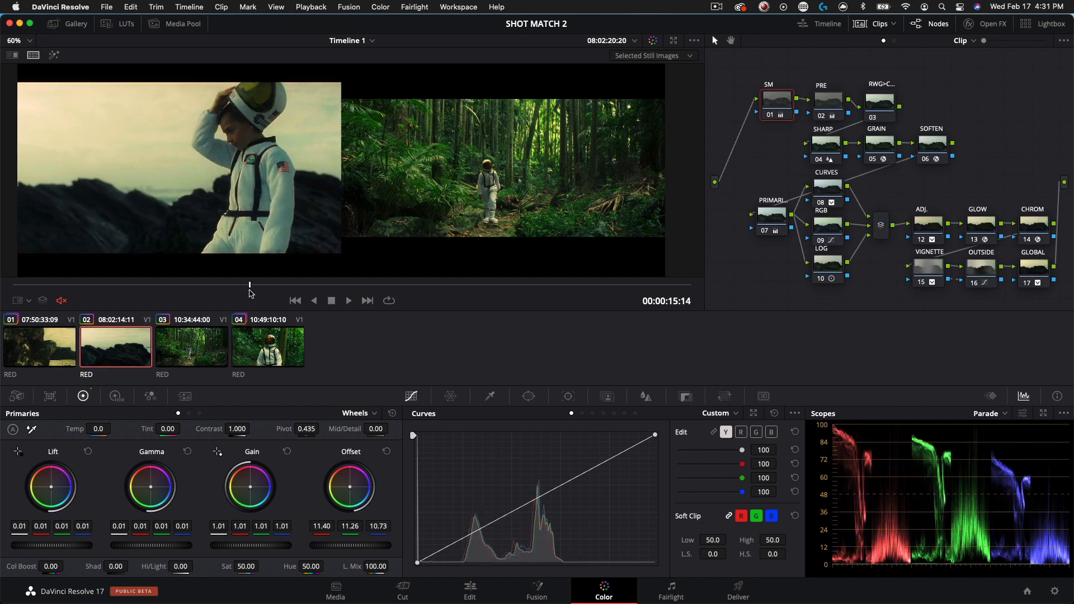
{"action": "left_click", "coordinate": [250, 348]}
{"action": "left_click_drag", "start_coordinate": [116, 288], "coordinate": [345, 299]}
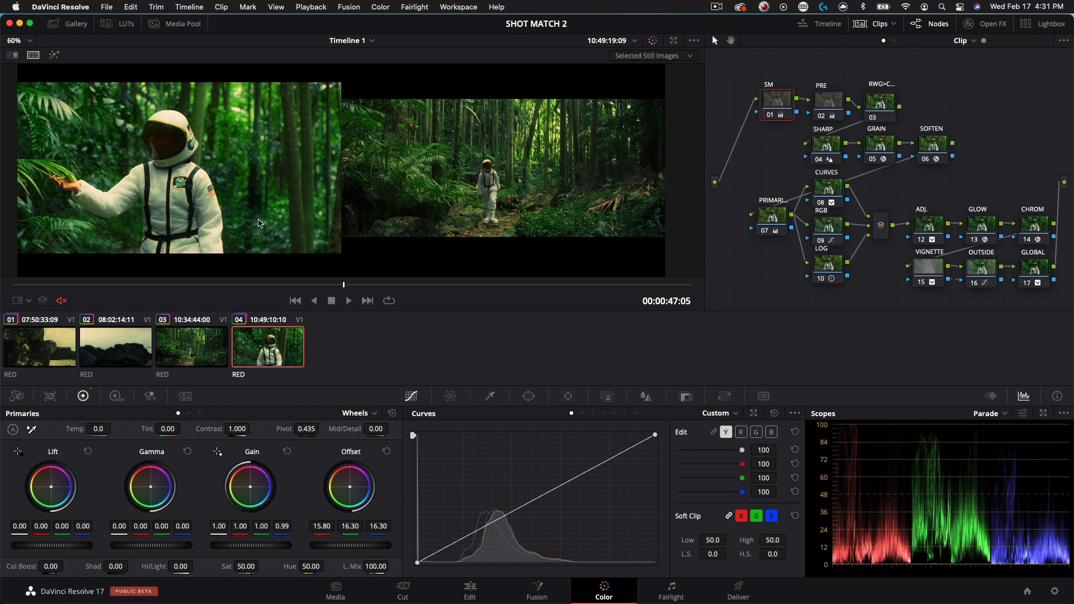
{"action": "left_click_drag", "start_coordinate": [779, 108], "coordinate": [762, 111]}
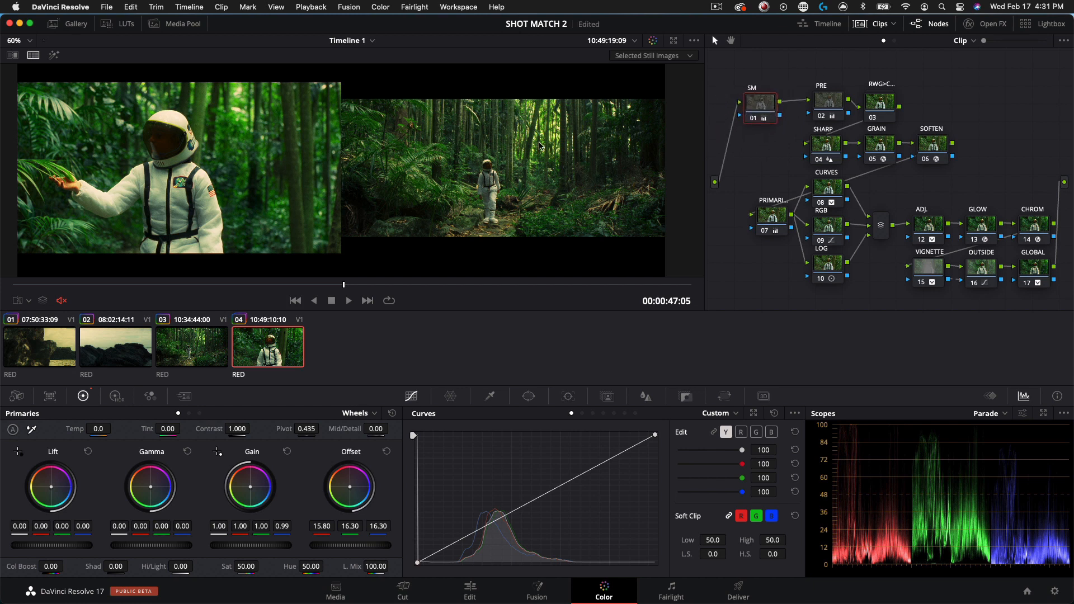